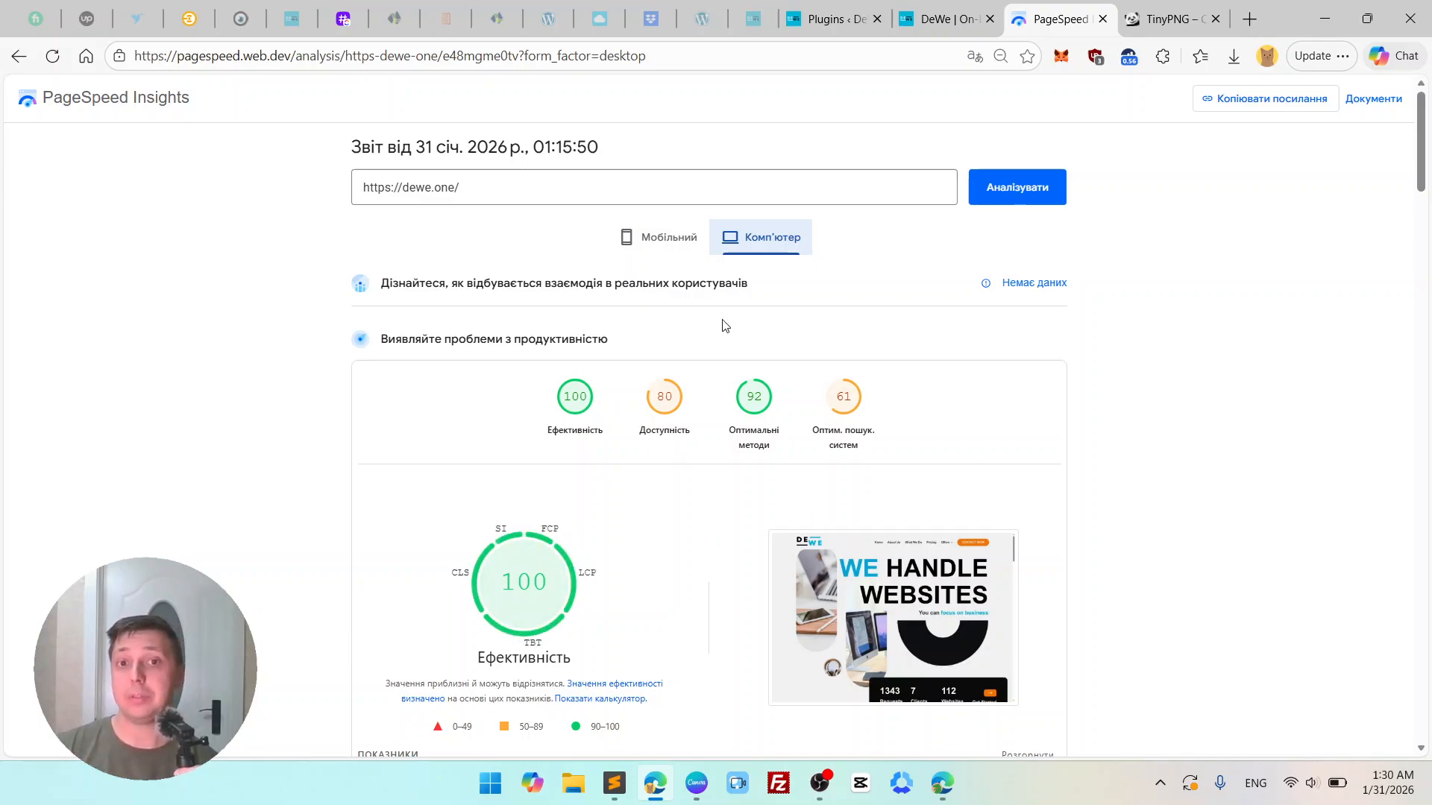
- Show the mobile PageSpeed results for dewe.one, and look through the sections of the live DeWe homepage
click(690, 251)
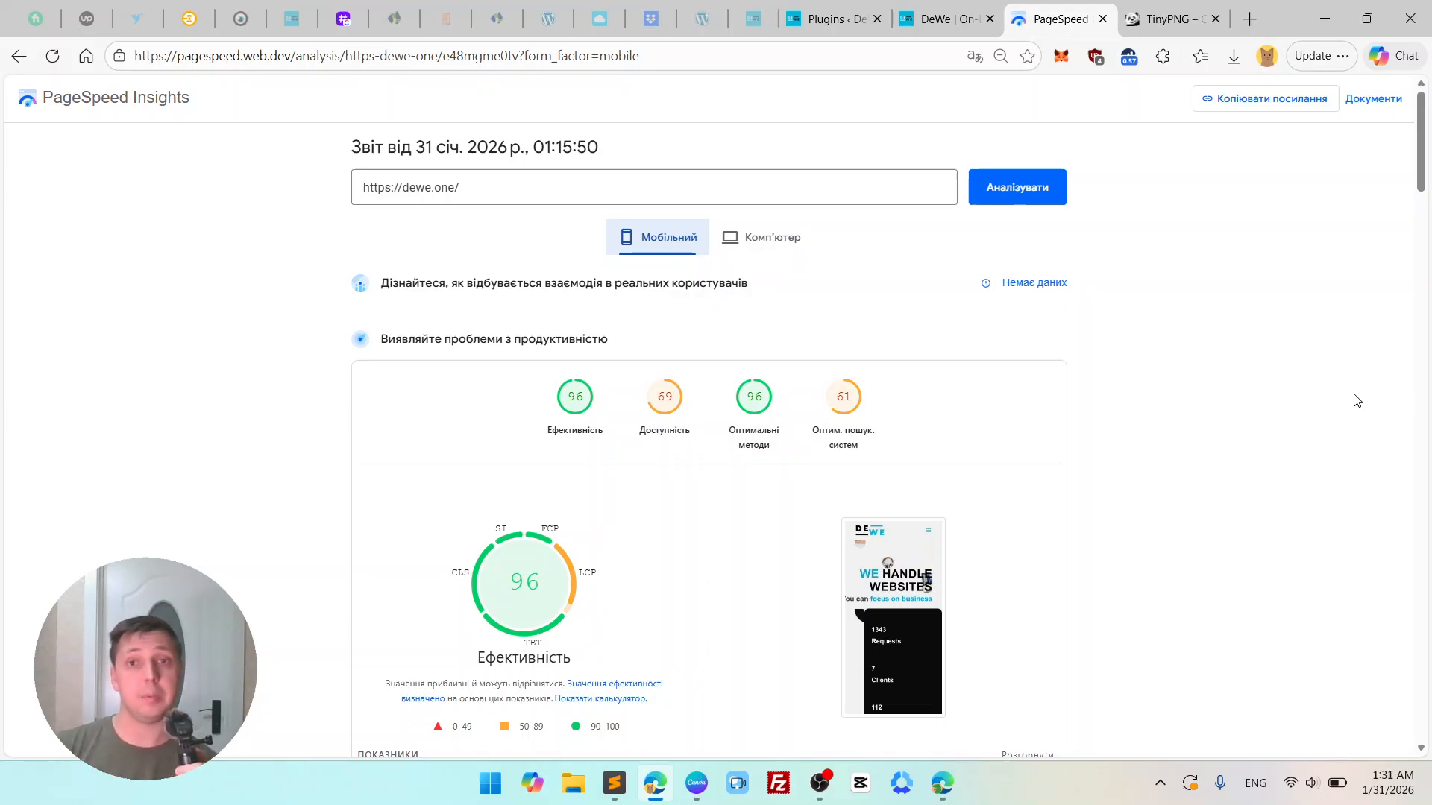
click(953, 20)
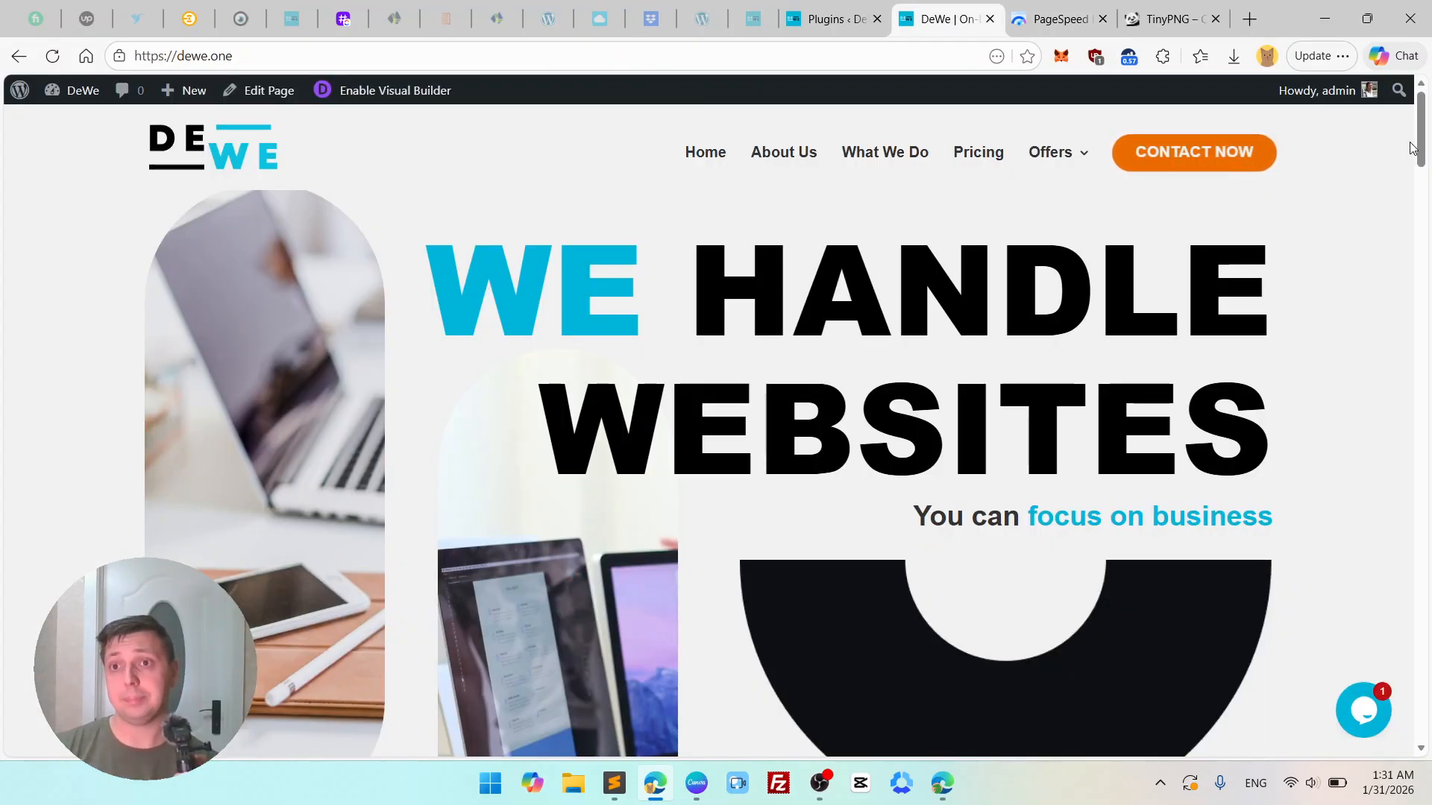
scroll(1422, 146, down, 3)
scroll(1416, 186, up, 3)
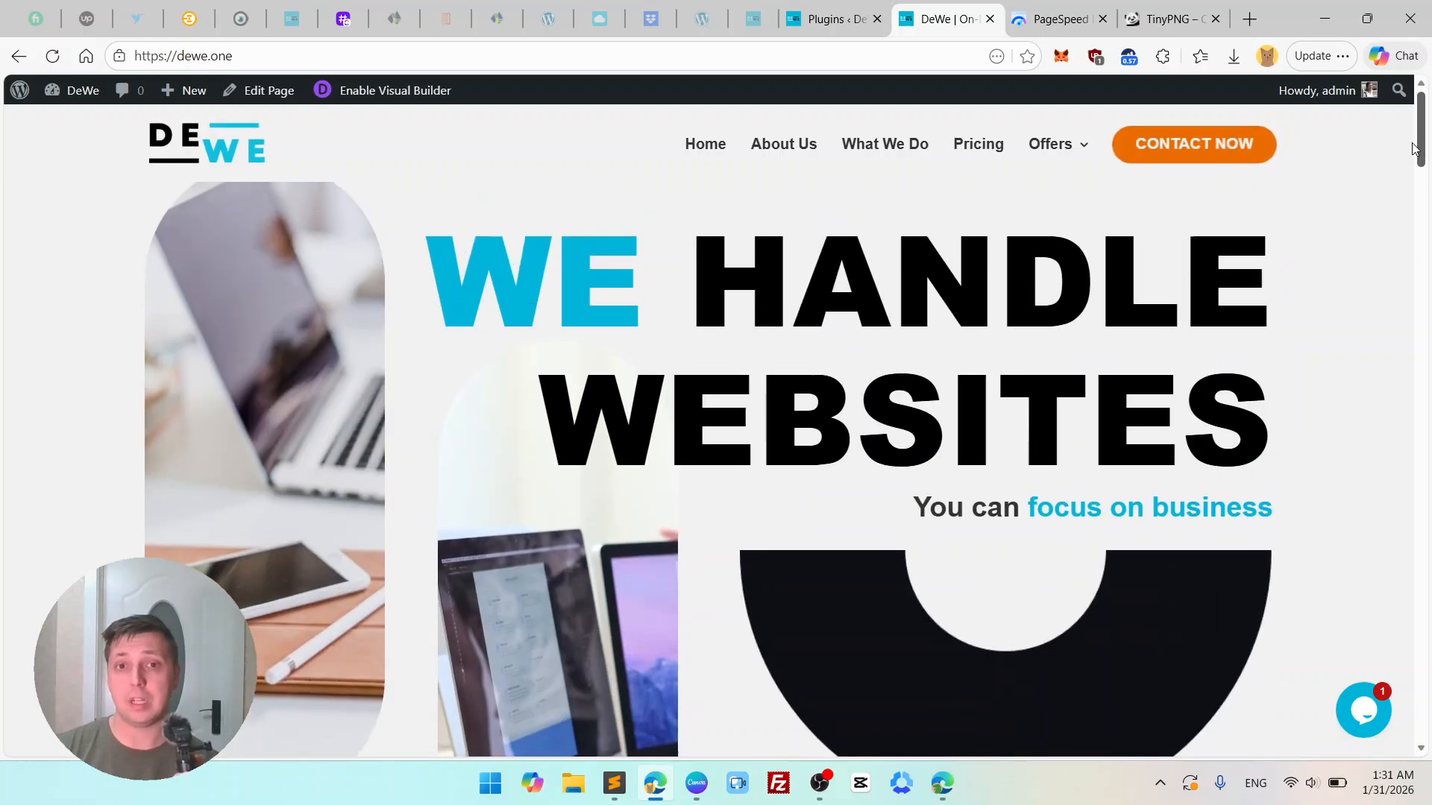
scroll(1400, 289, down, 3)
scroll(1285, 298, down, 15)
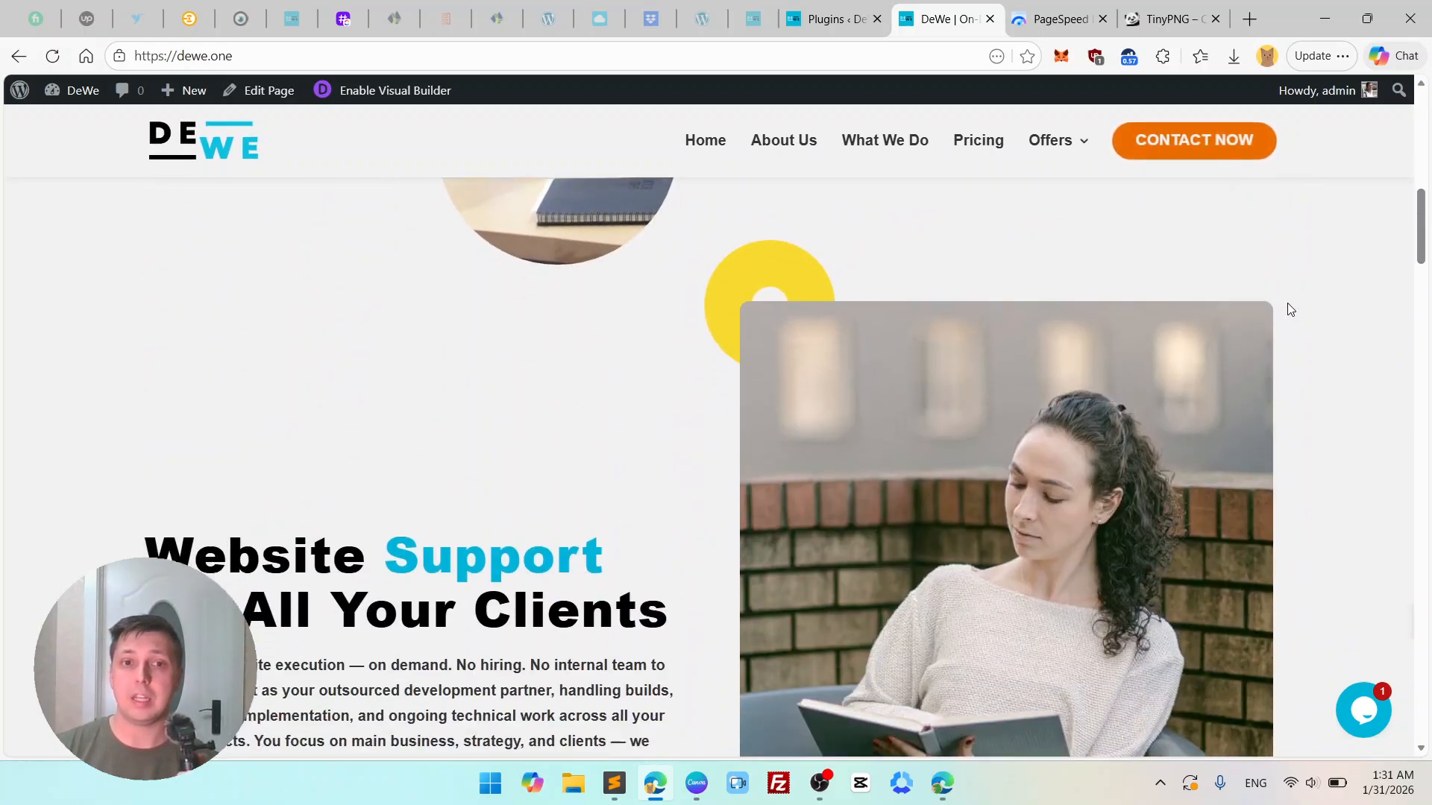
scroll(1287, 303, down, 20)
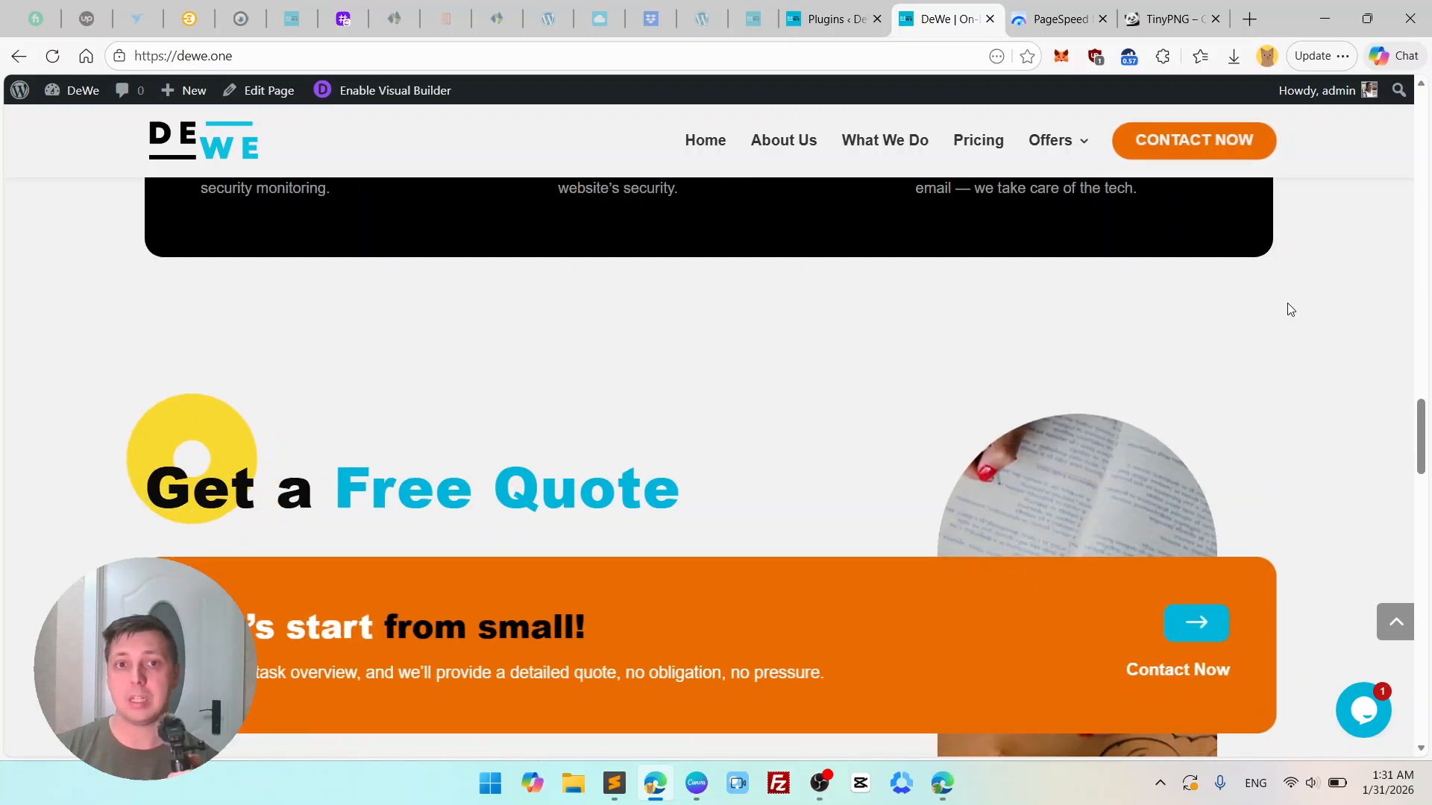
scroll(1287, 305, down, 15)
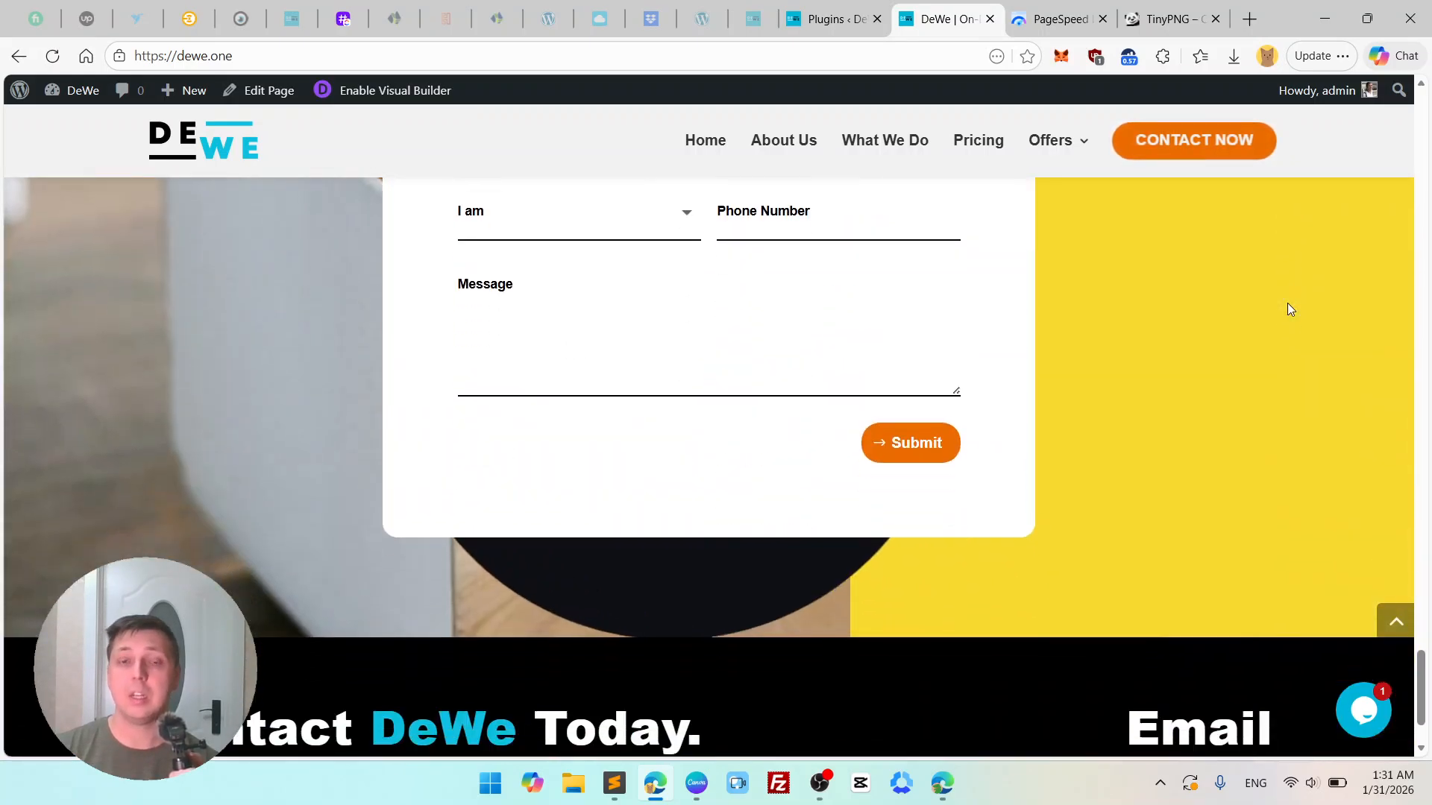
scroll(1287, 305, up, 10)
scroll(1286, 303, up, 8)
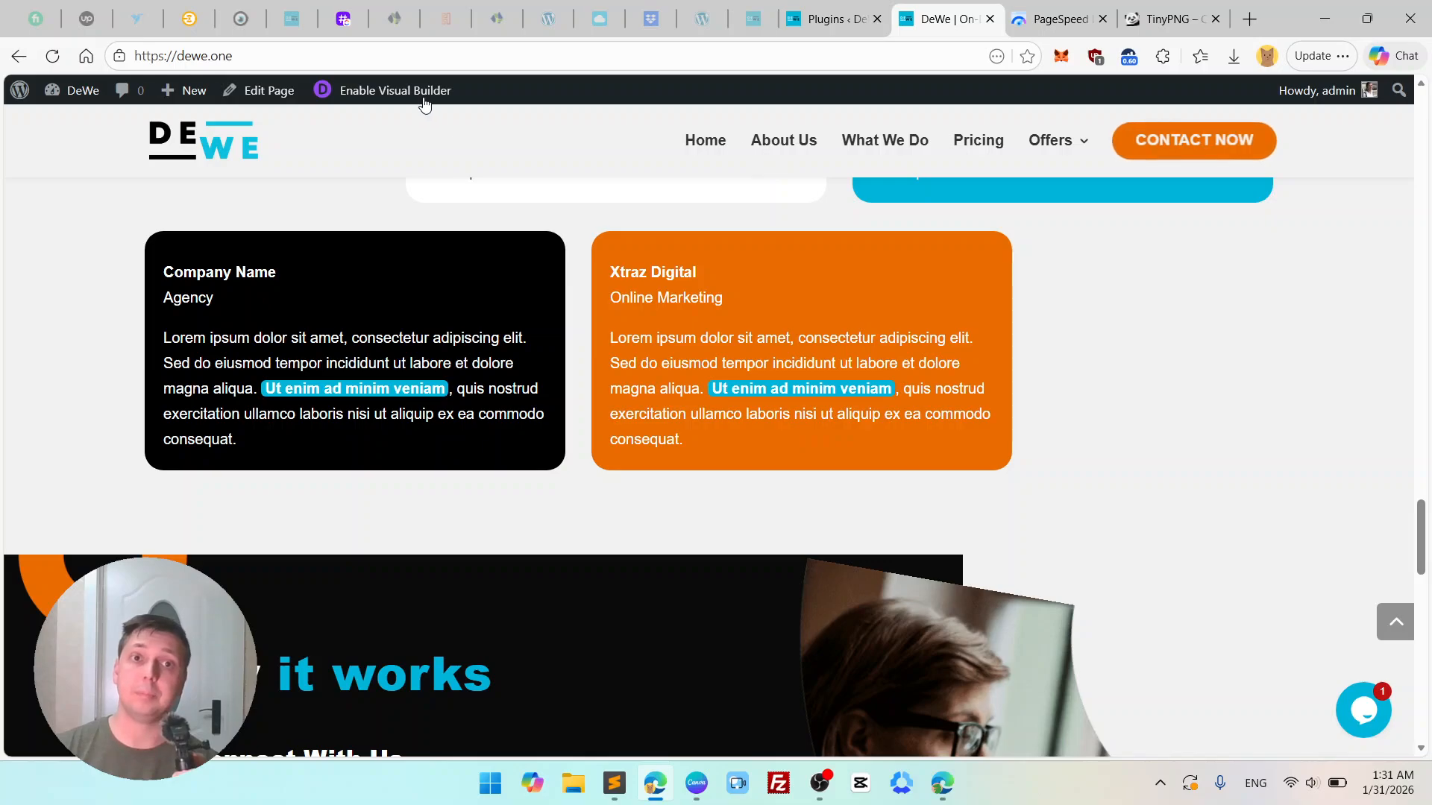
- Open the DeWe homepage in the Divi Visual Builder, waiting for the unresponsive page to finish loading
click(392, 102)
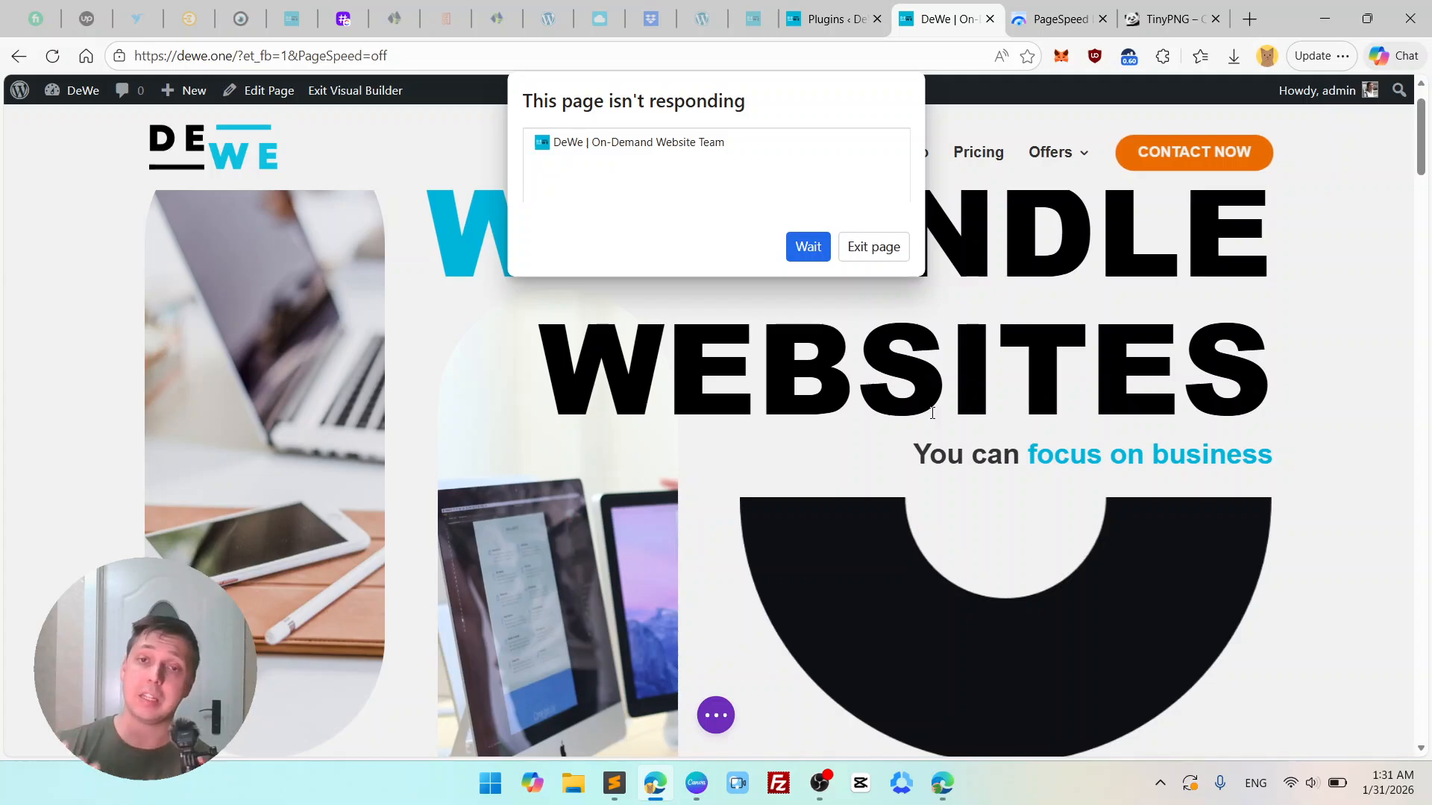
click(821, 244)
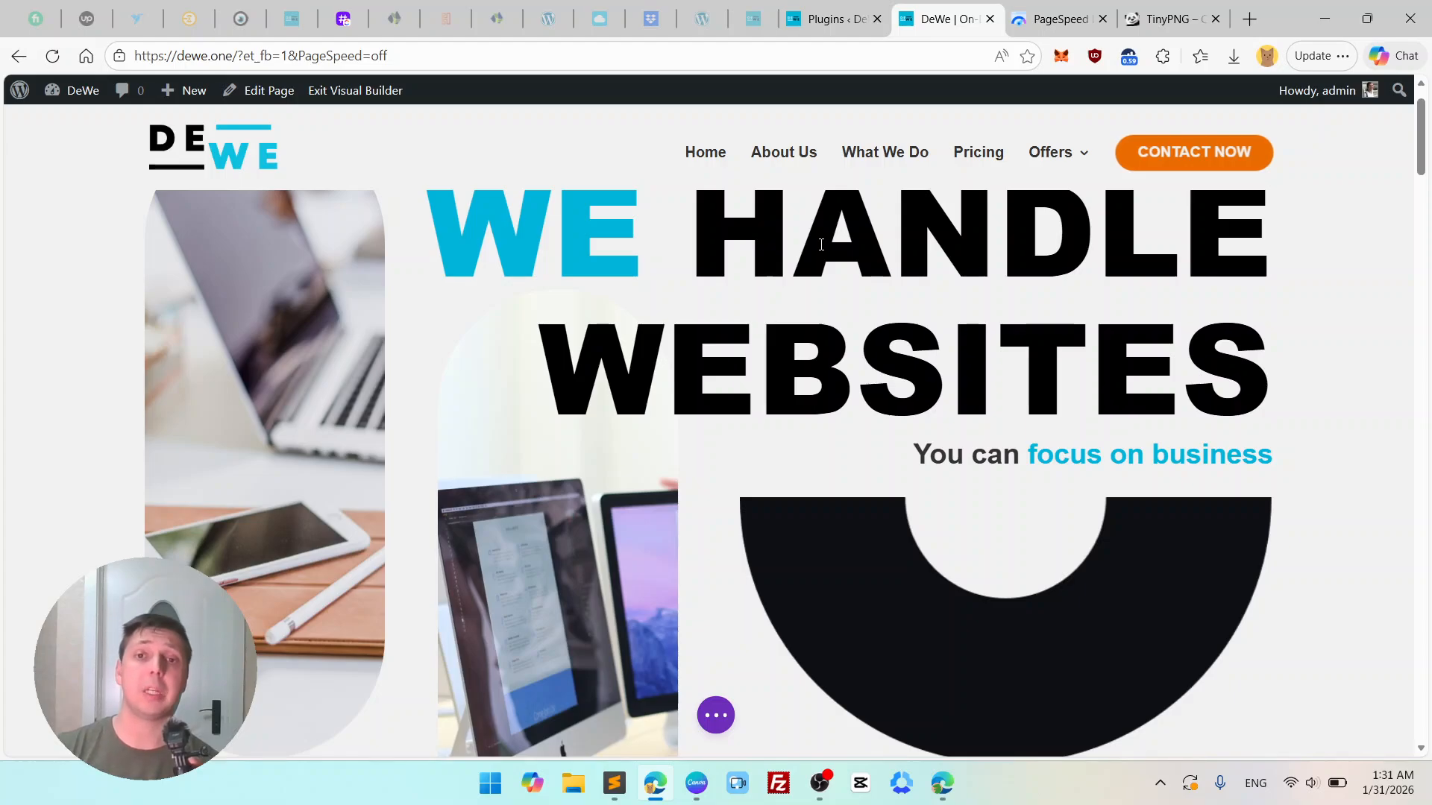
scroll(843, 270, down, 4)
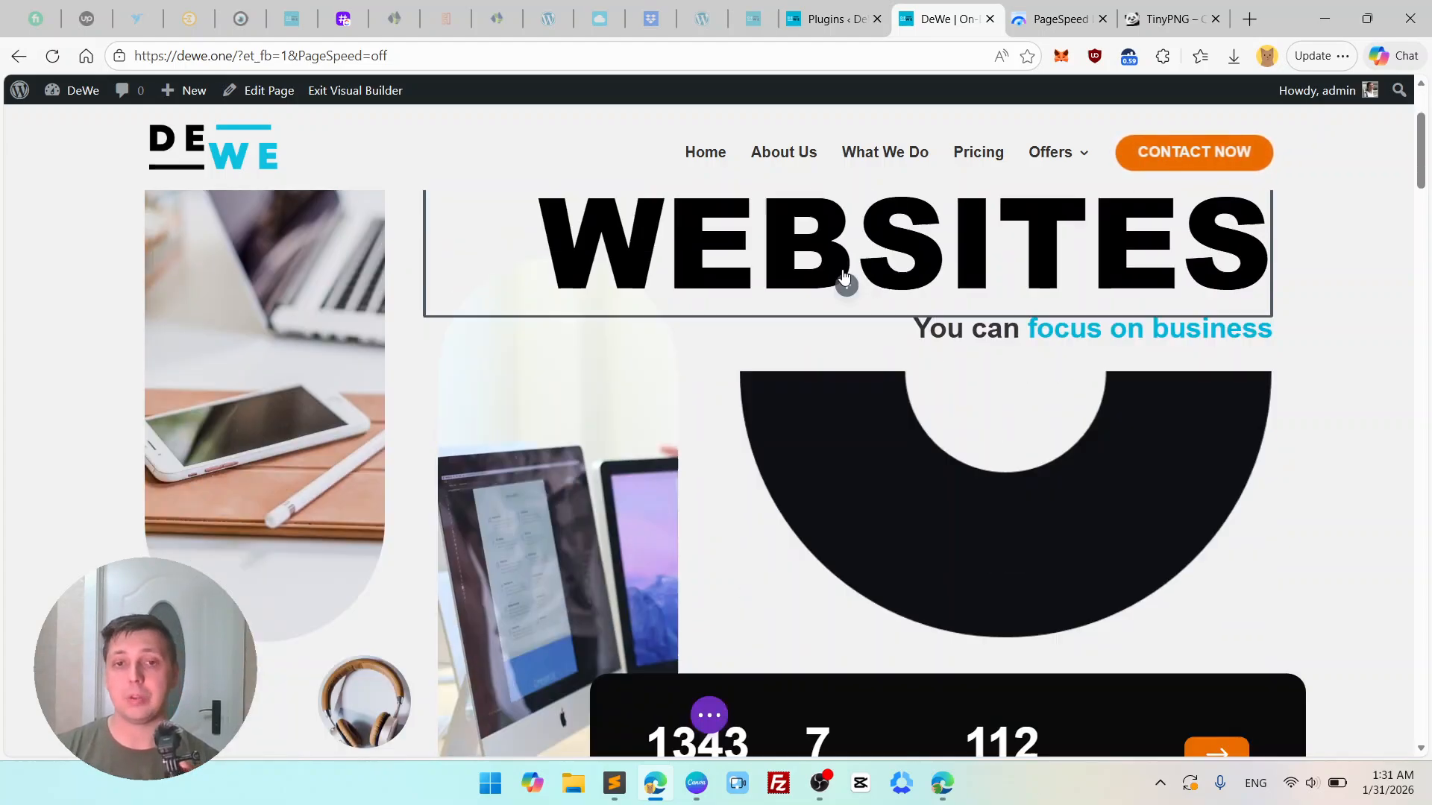
scroll(843, 272, up, 4)
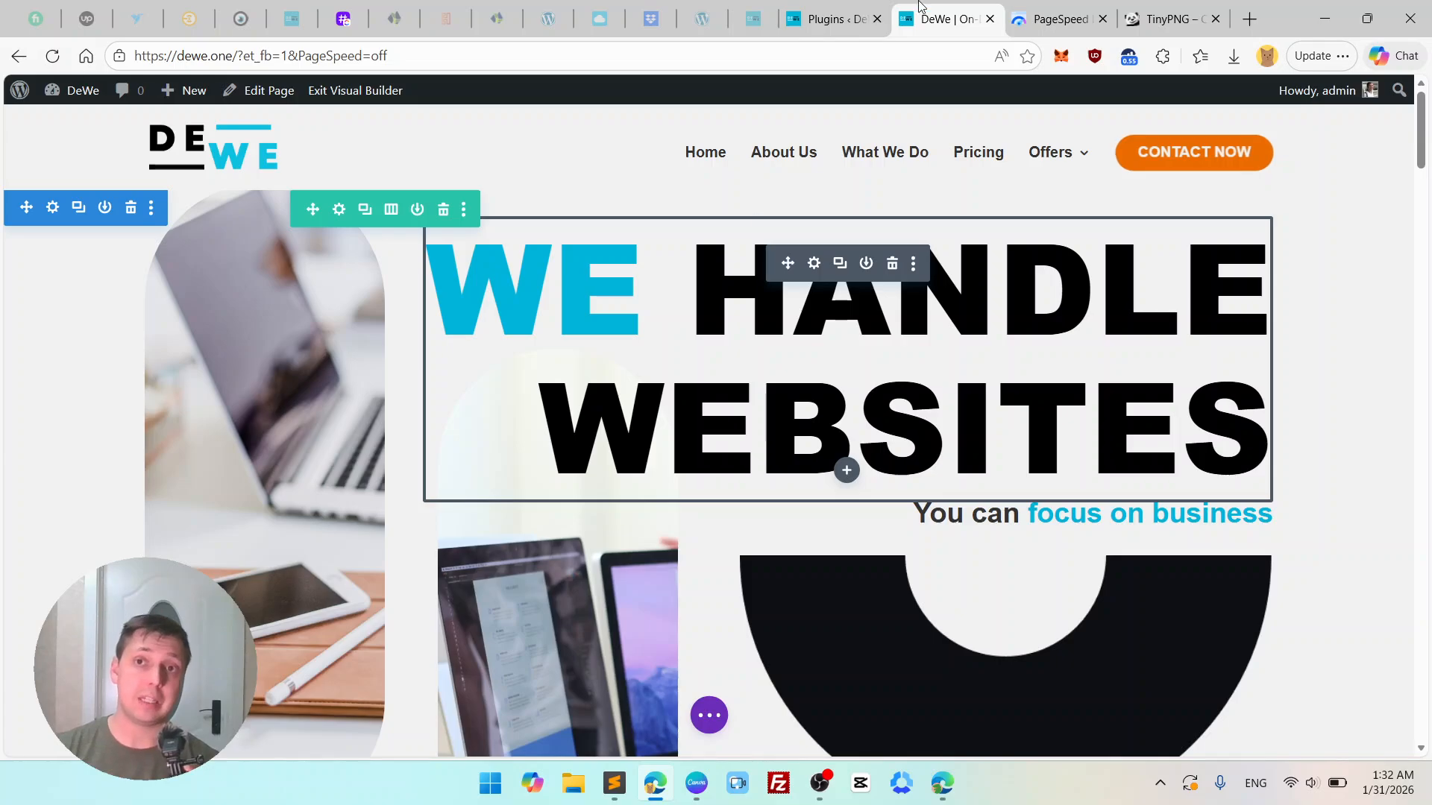
click(1042, 9)
click(975, 6)
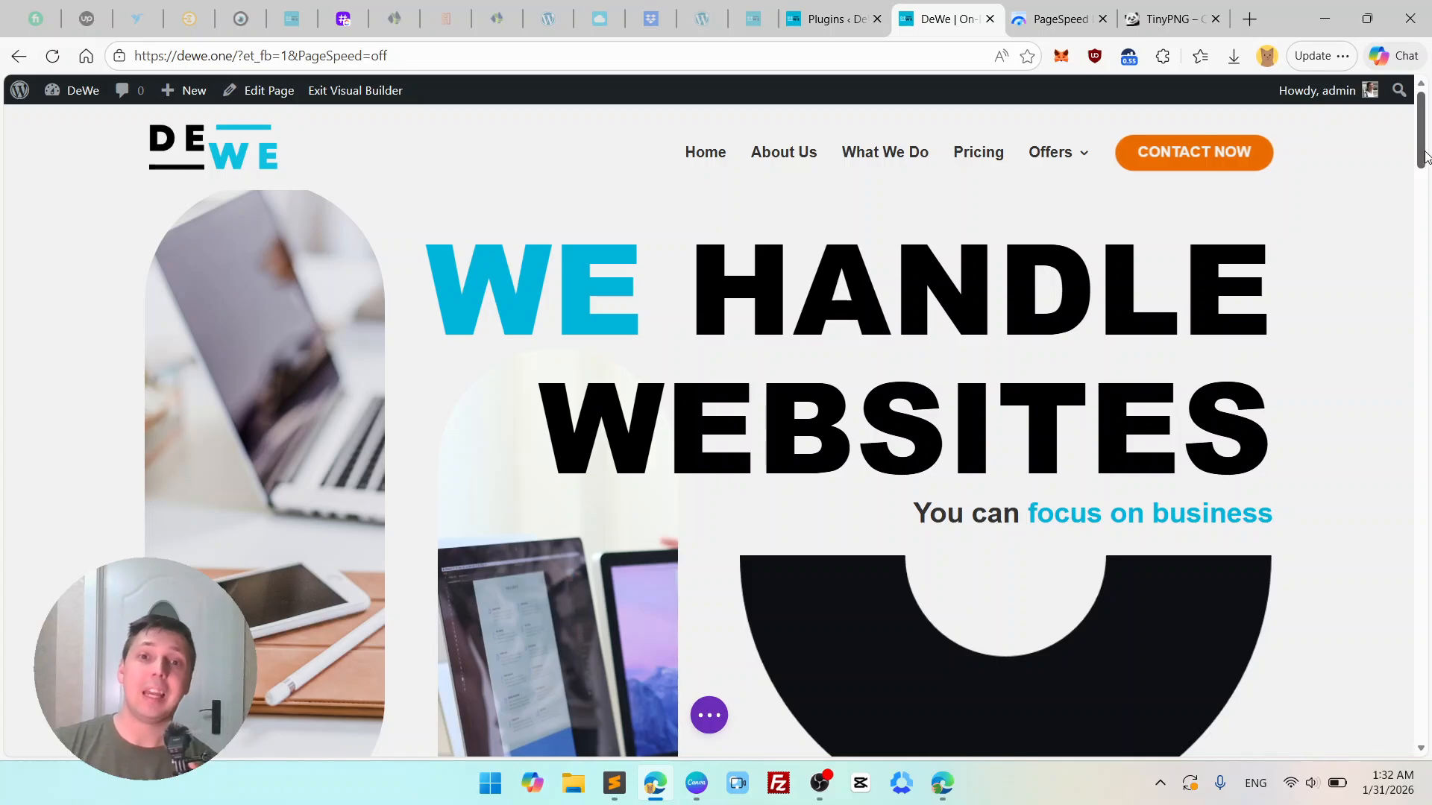
- View the settings of the bold text under "Website Support for All Your Clients" and close them without changes
drag(1422, 153, 1429, 231)
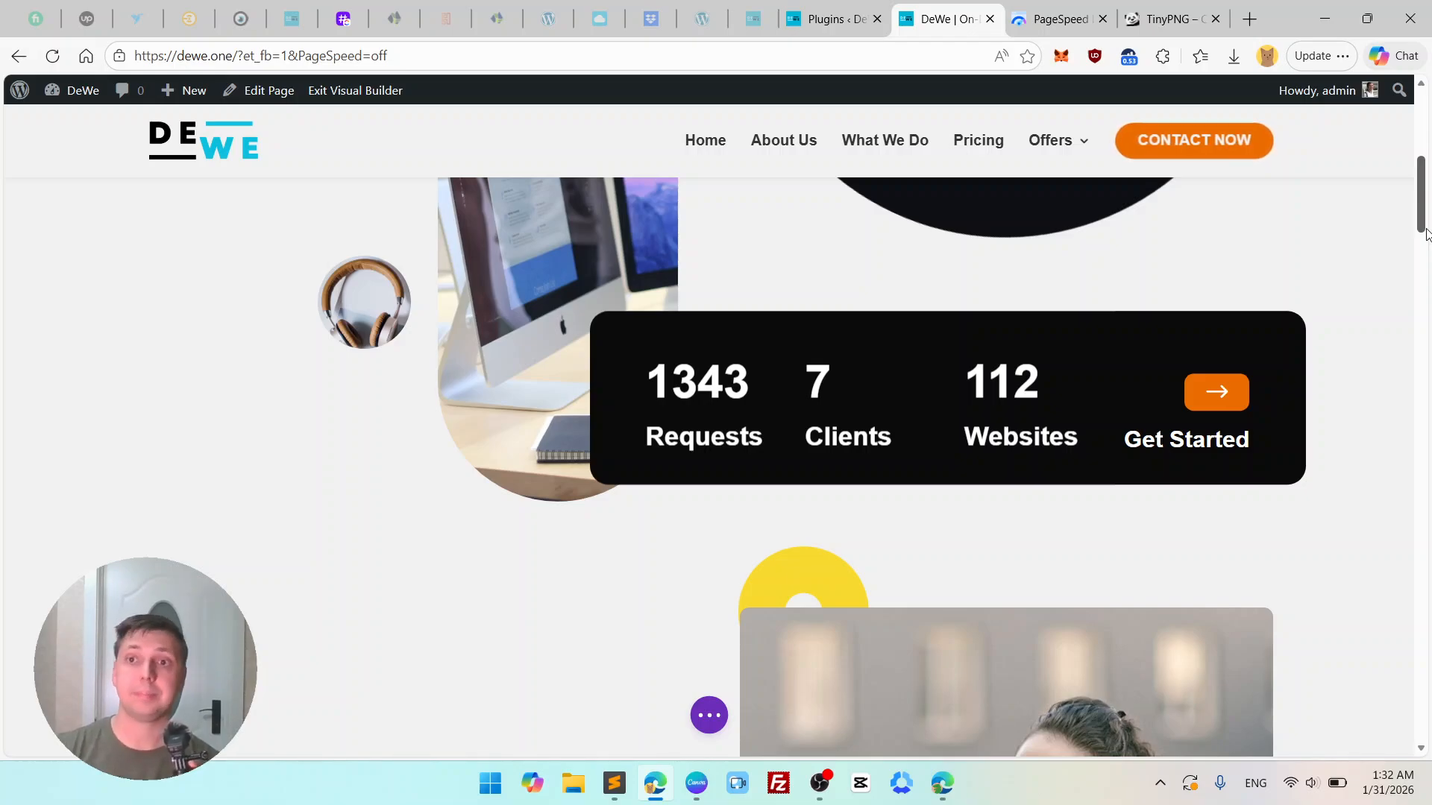
drag(1424, 226, 1420, 184)
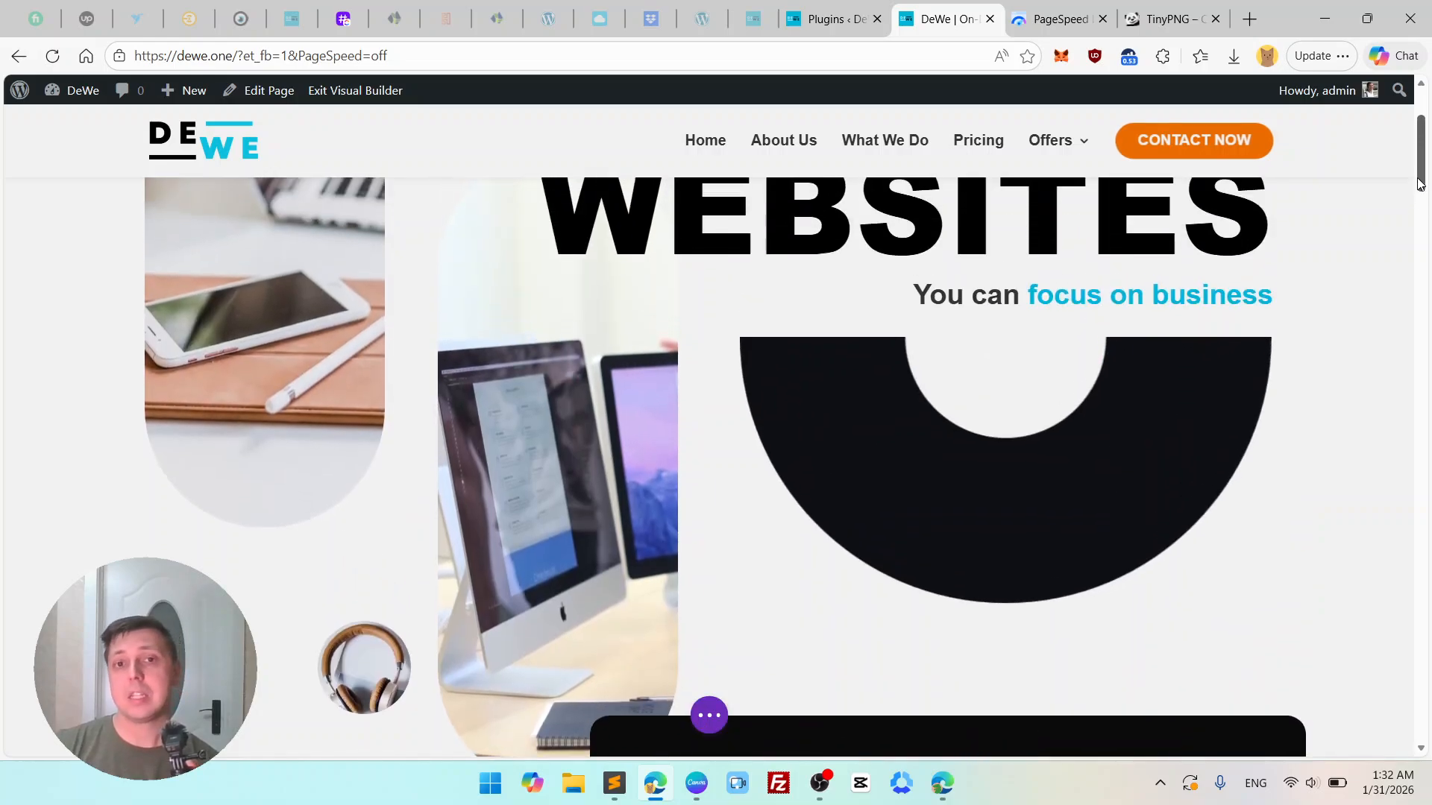
scroll(719, 502, down, 10)
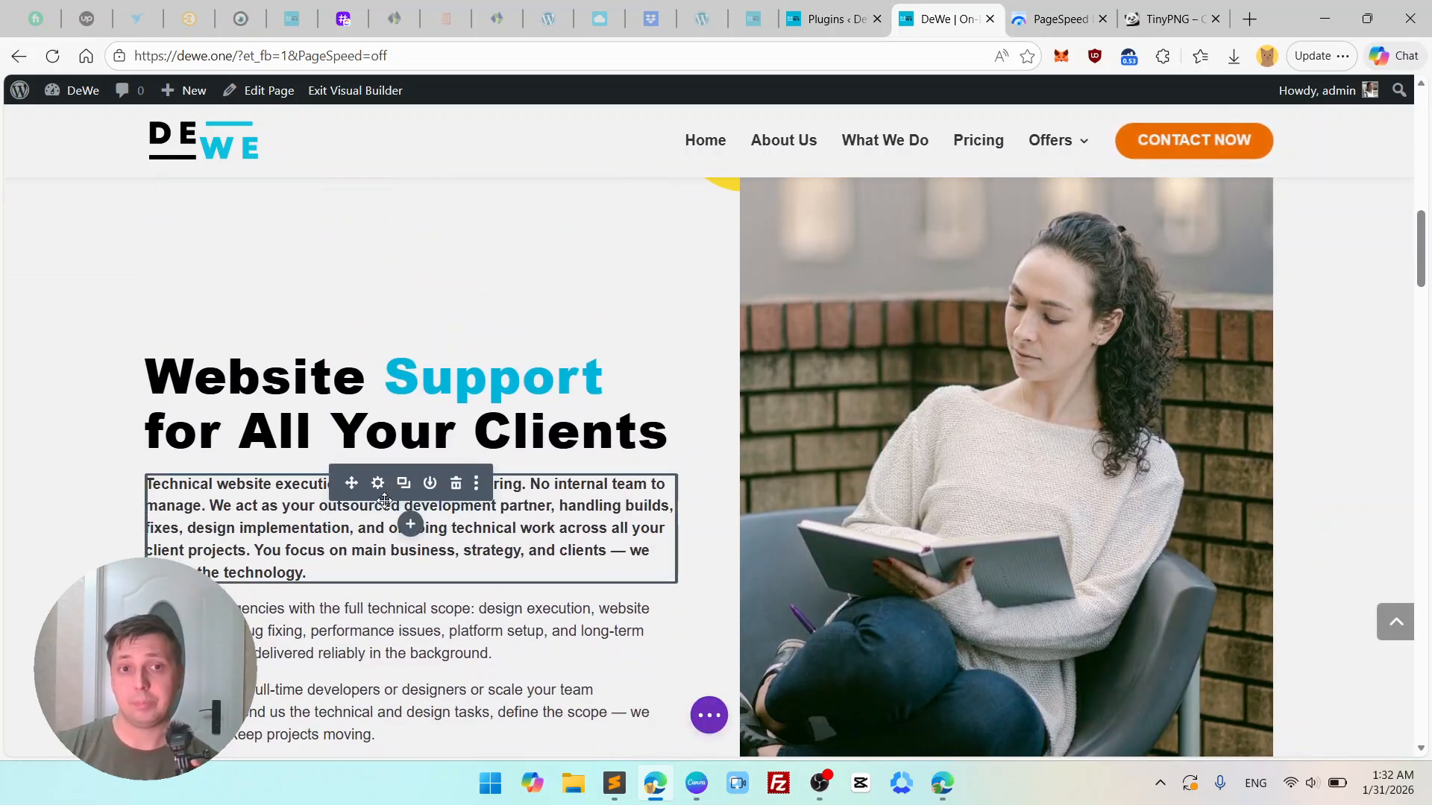
click(377, 484)
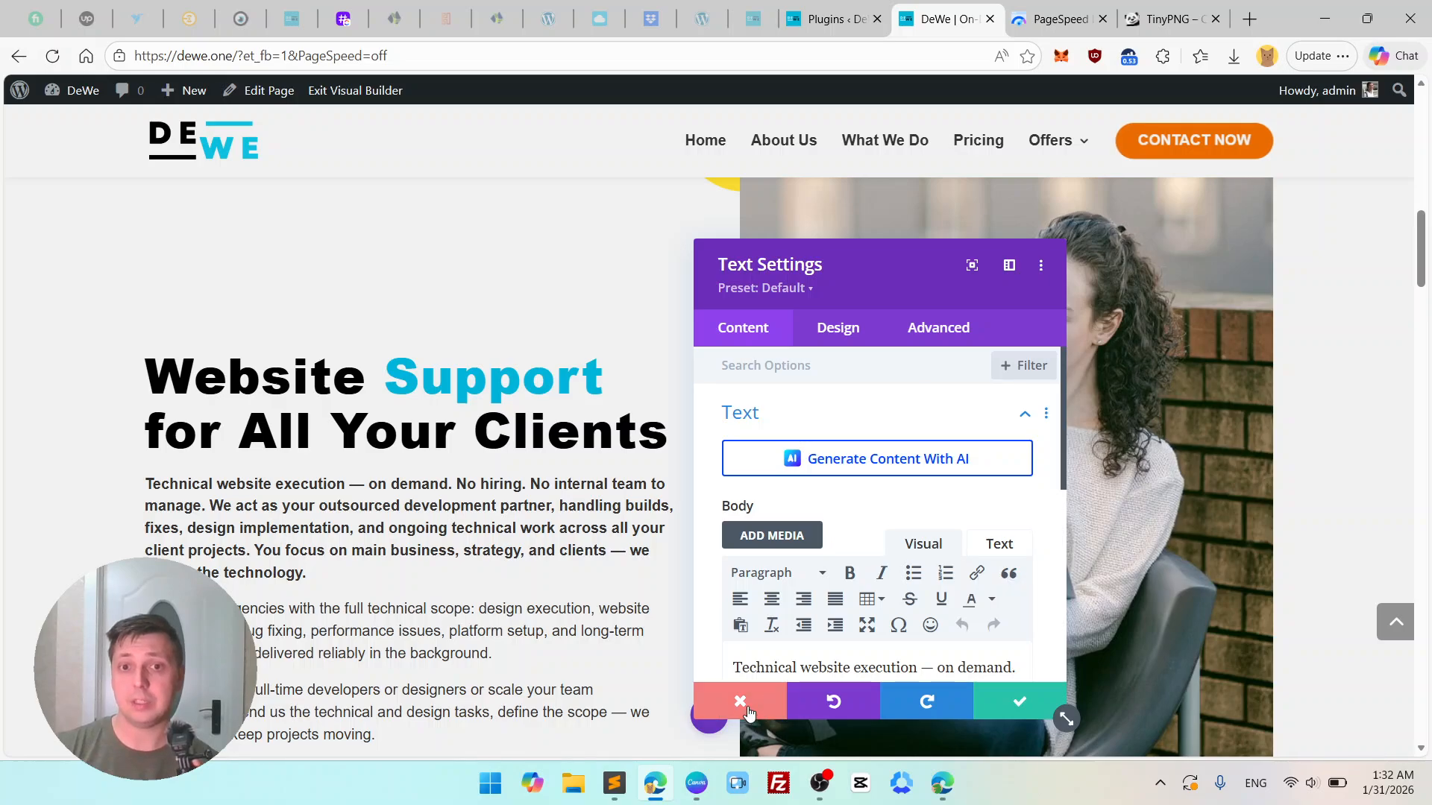
click(747, 712)
- Open the image settings of the orange half-ring above the "What we do" section
scroll(1044, 428, down, 10)
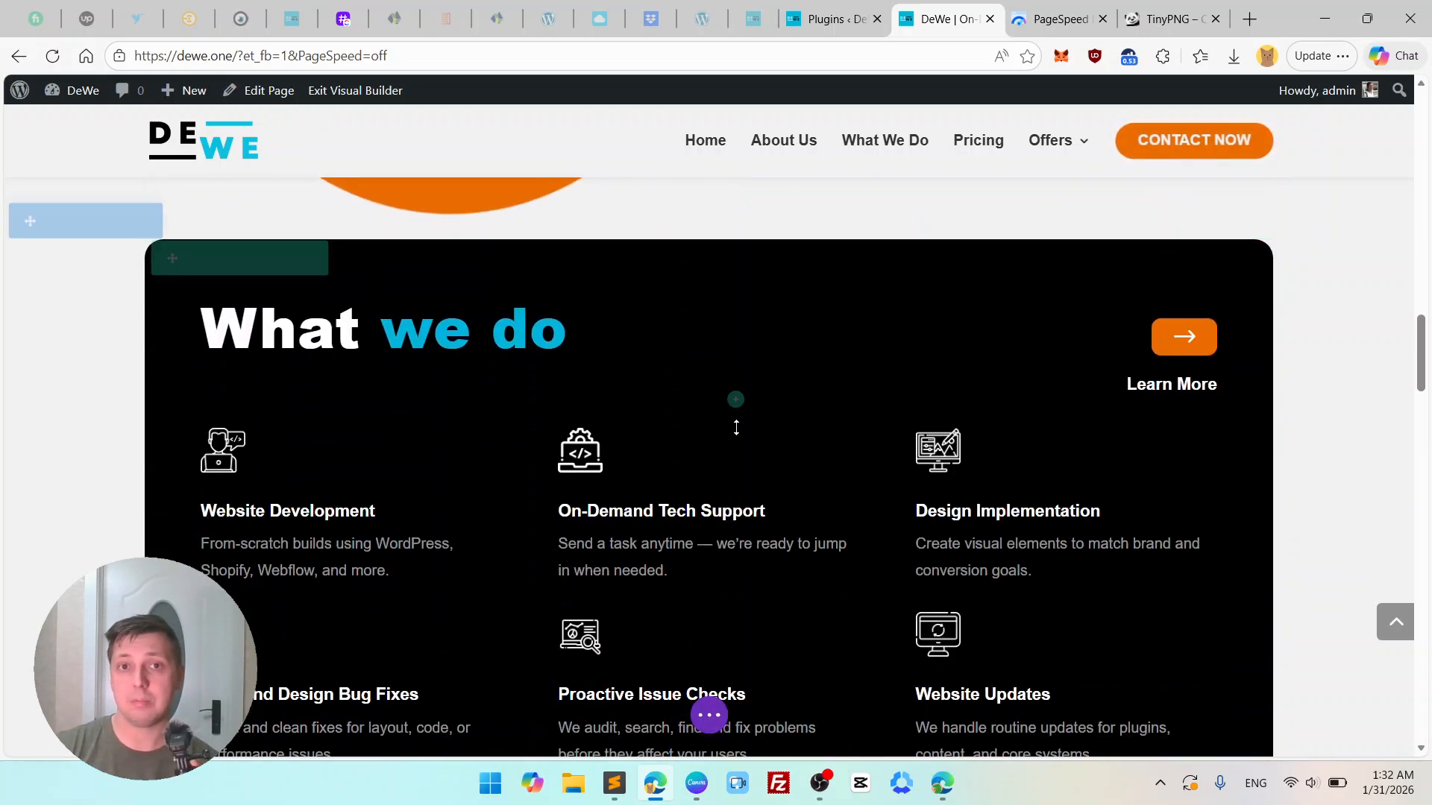
scroll(511, 333, up, 4)
scroll(406, 425, up, 1)
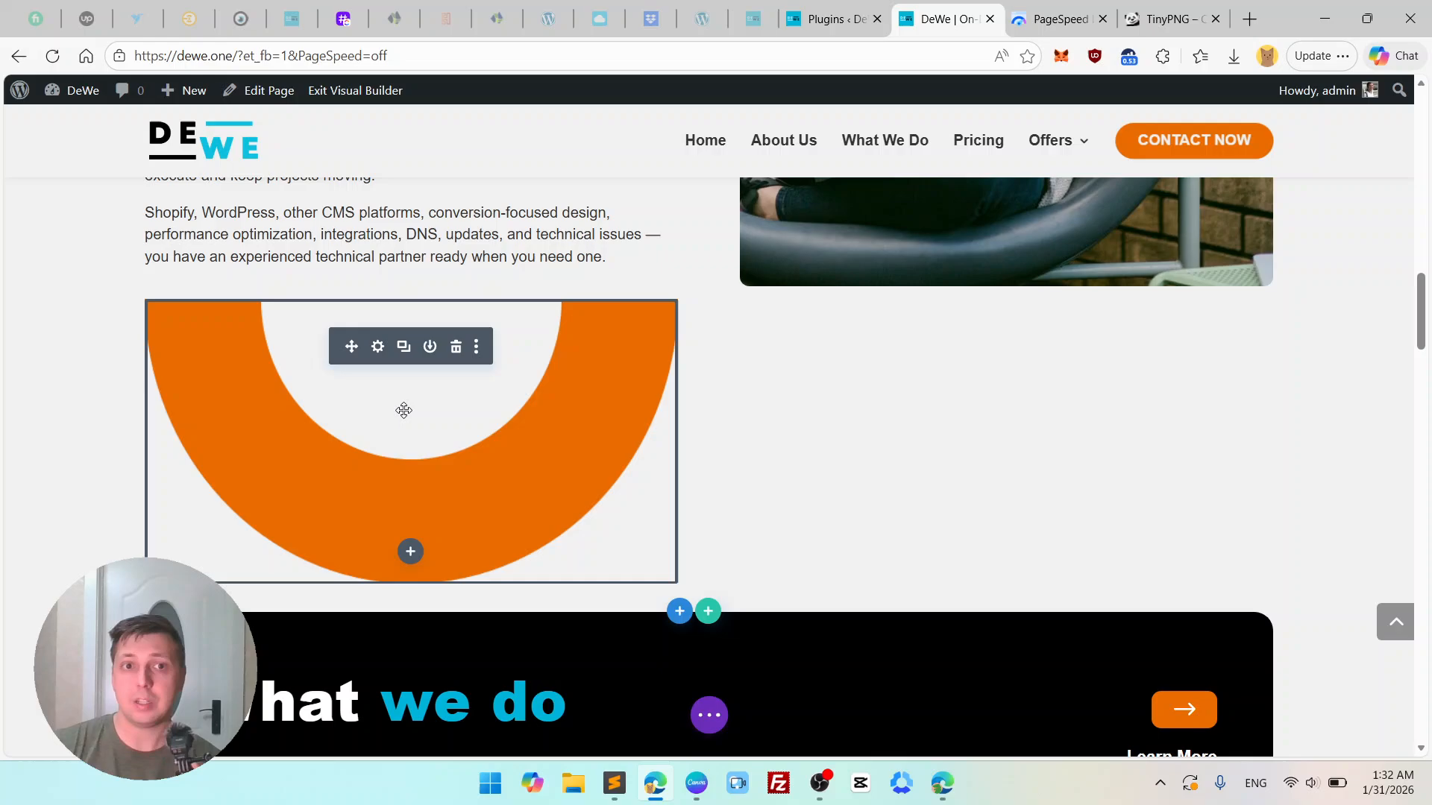
click(378, 347)
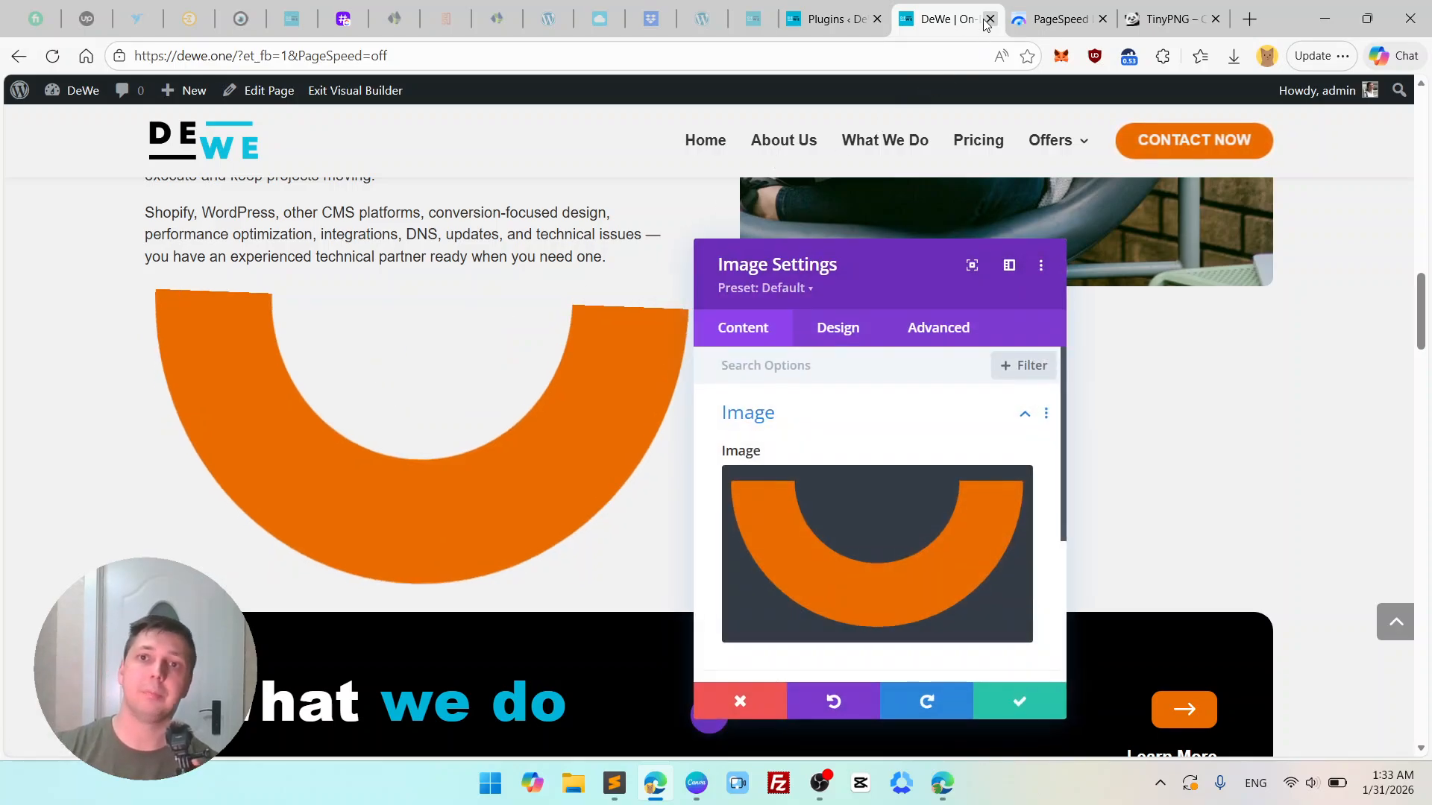
- Close the Visual Builder page without saving, and show the desktop results in the PageSpeed report
click(988, 19)
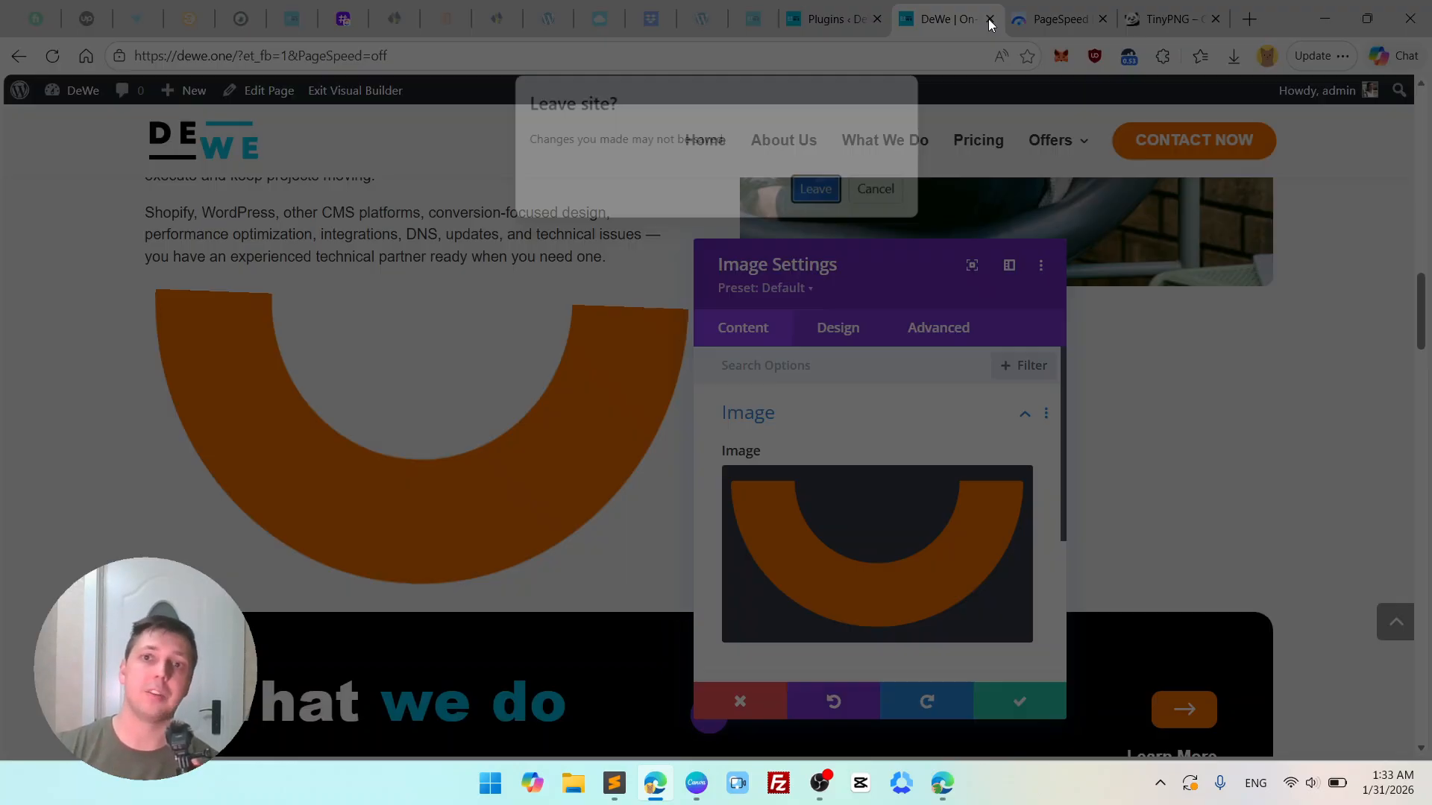
click(819, 189)
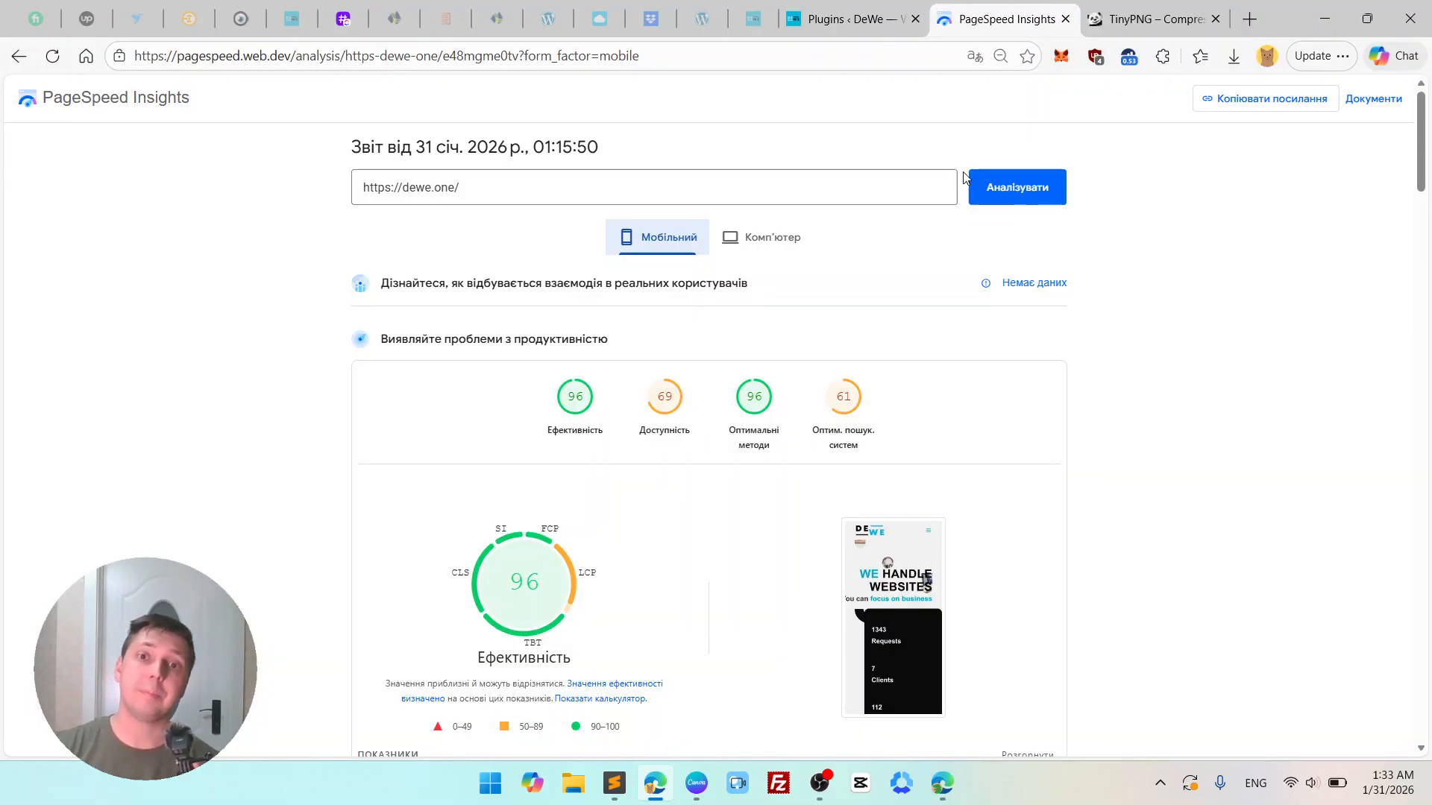
click(761, 244)
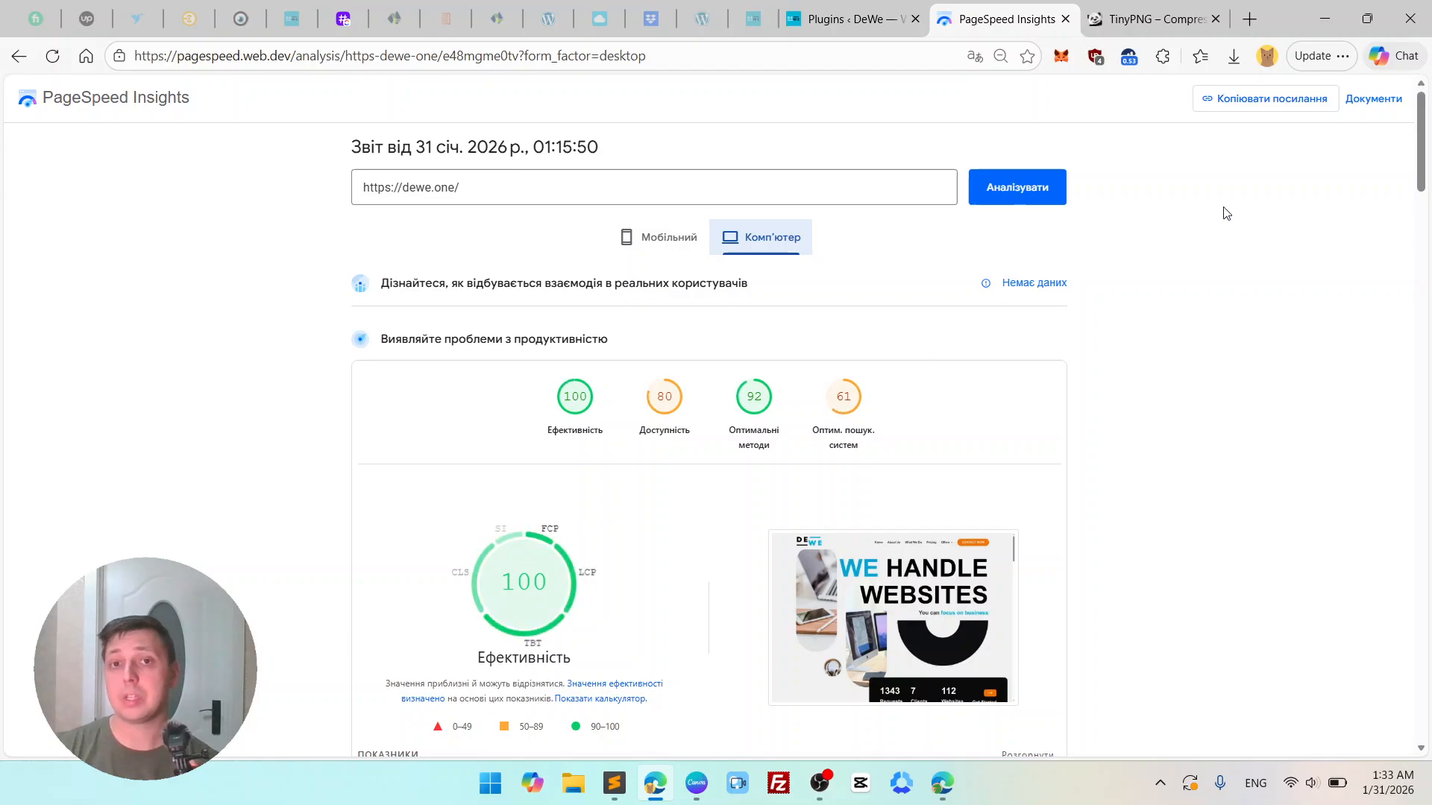
- Check the installed plugins list in the WordPress admin, and visit the live DeWe site from there
click(884, 16)
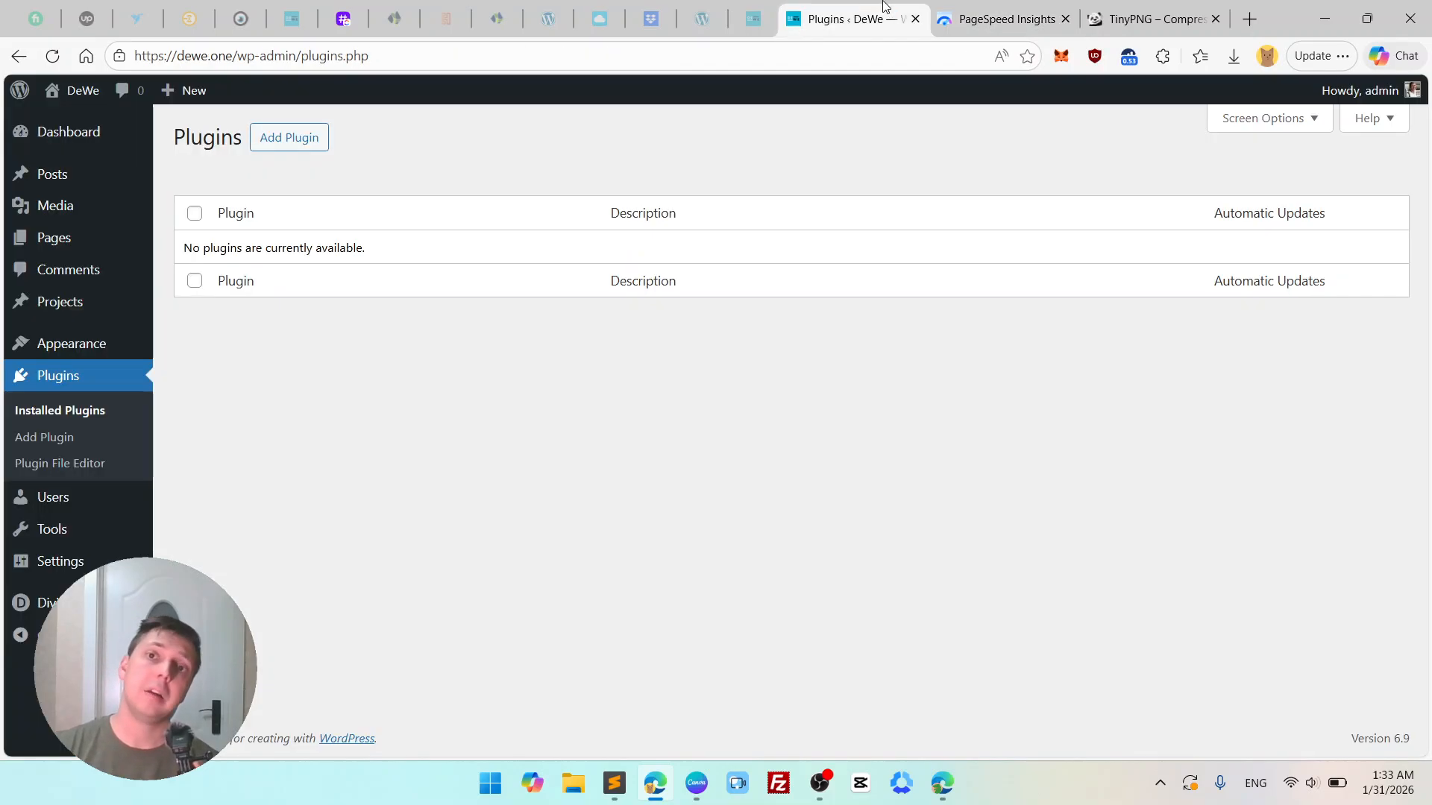
click(84, 391)
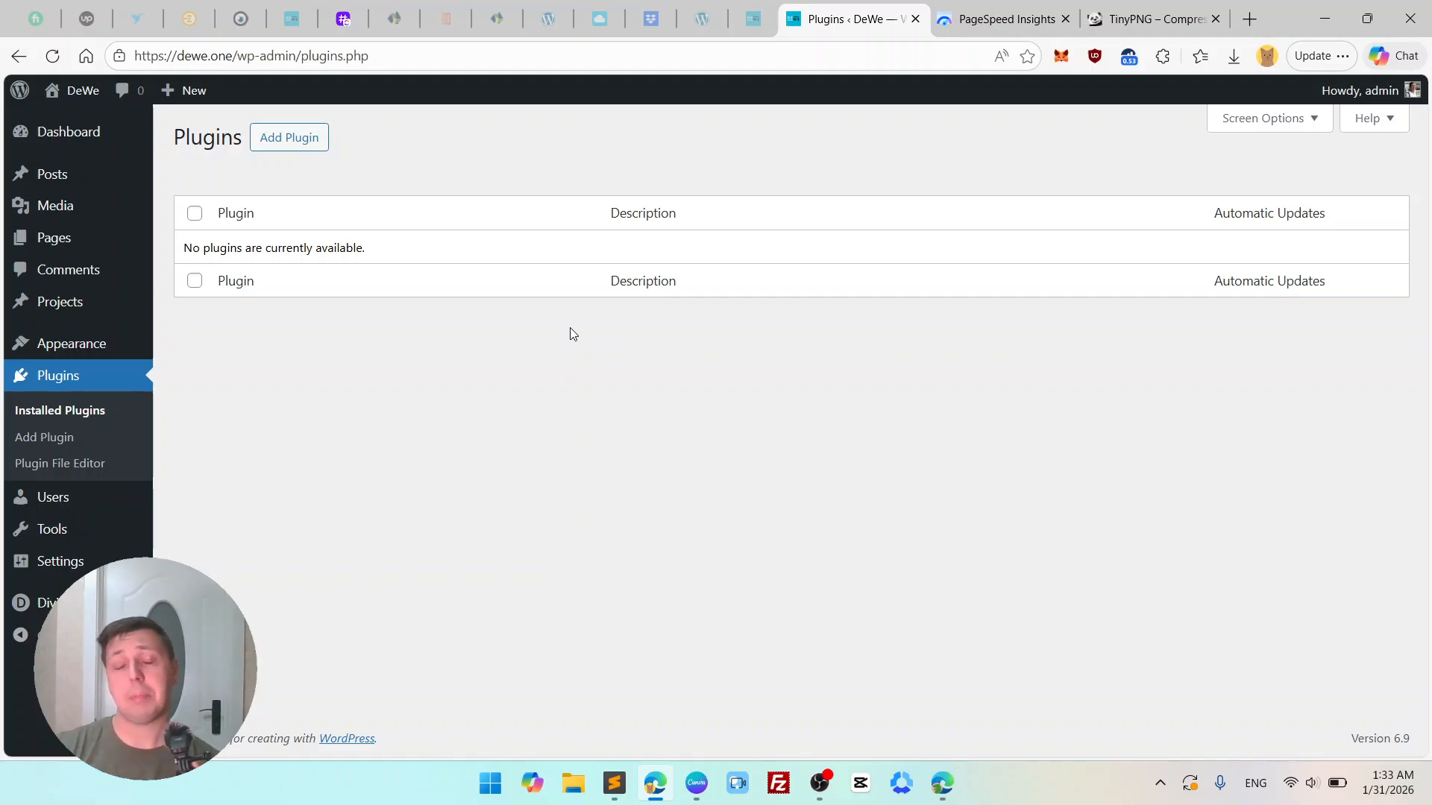
mouse_move(57, 89)
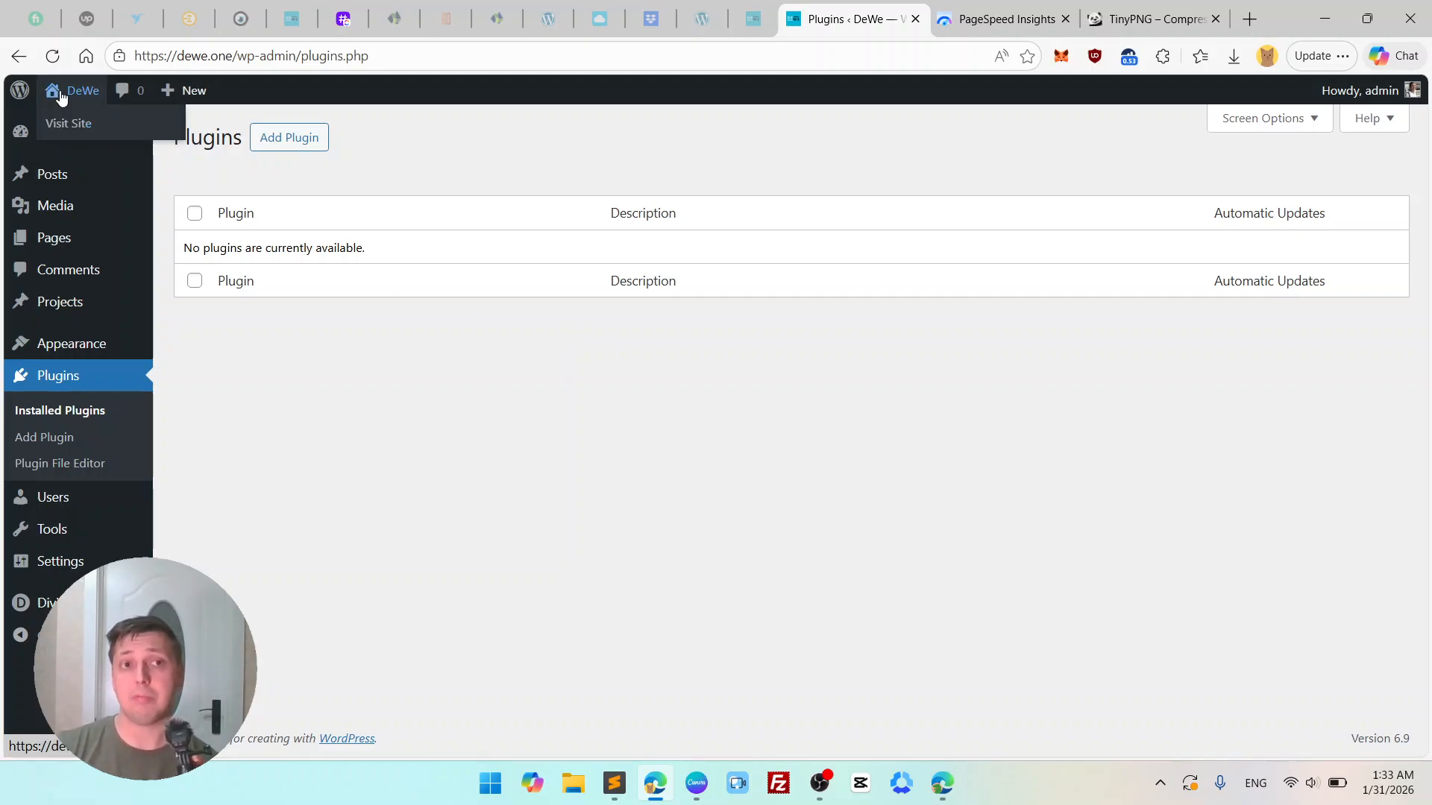
click(130, 113)
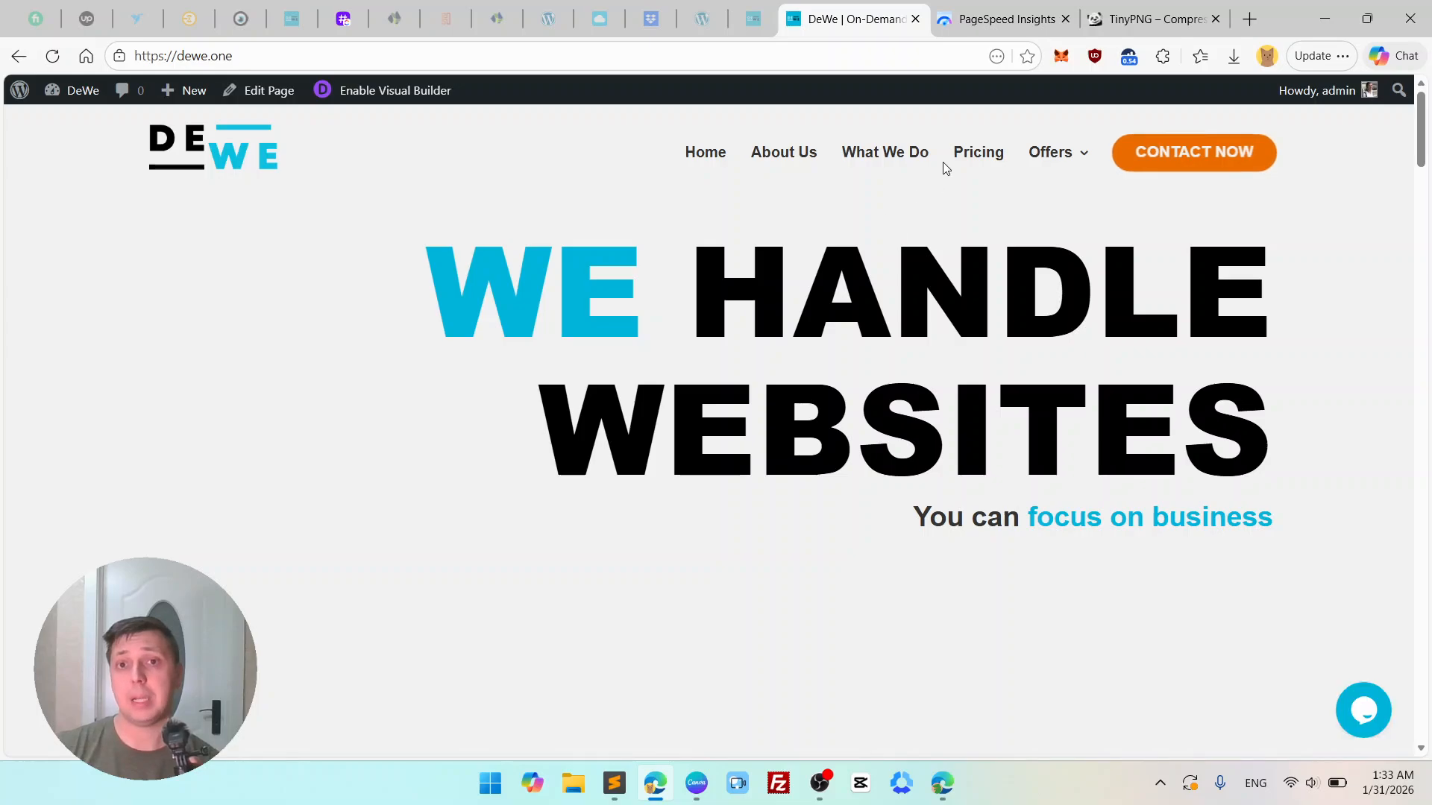
- Visit the site's About Us page, and look through the Contact page
click(796, 154)
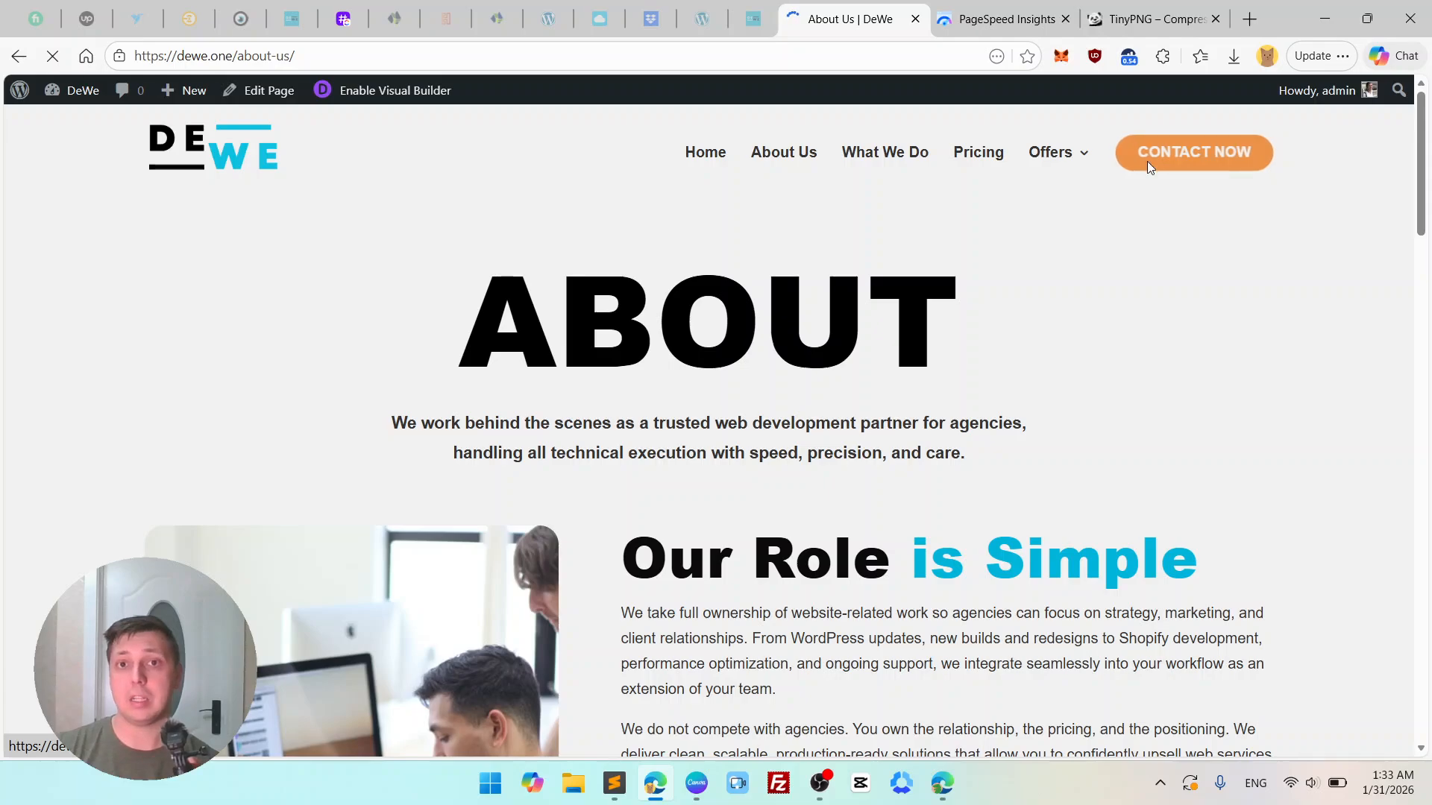
click(1146, 161)
scroll(1039, 426, down, 10)
scroll(1039, 427, up, 10)
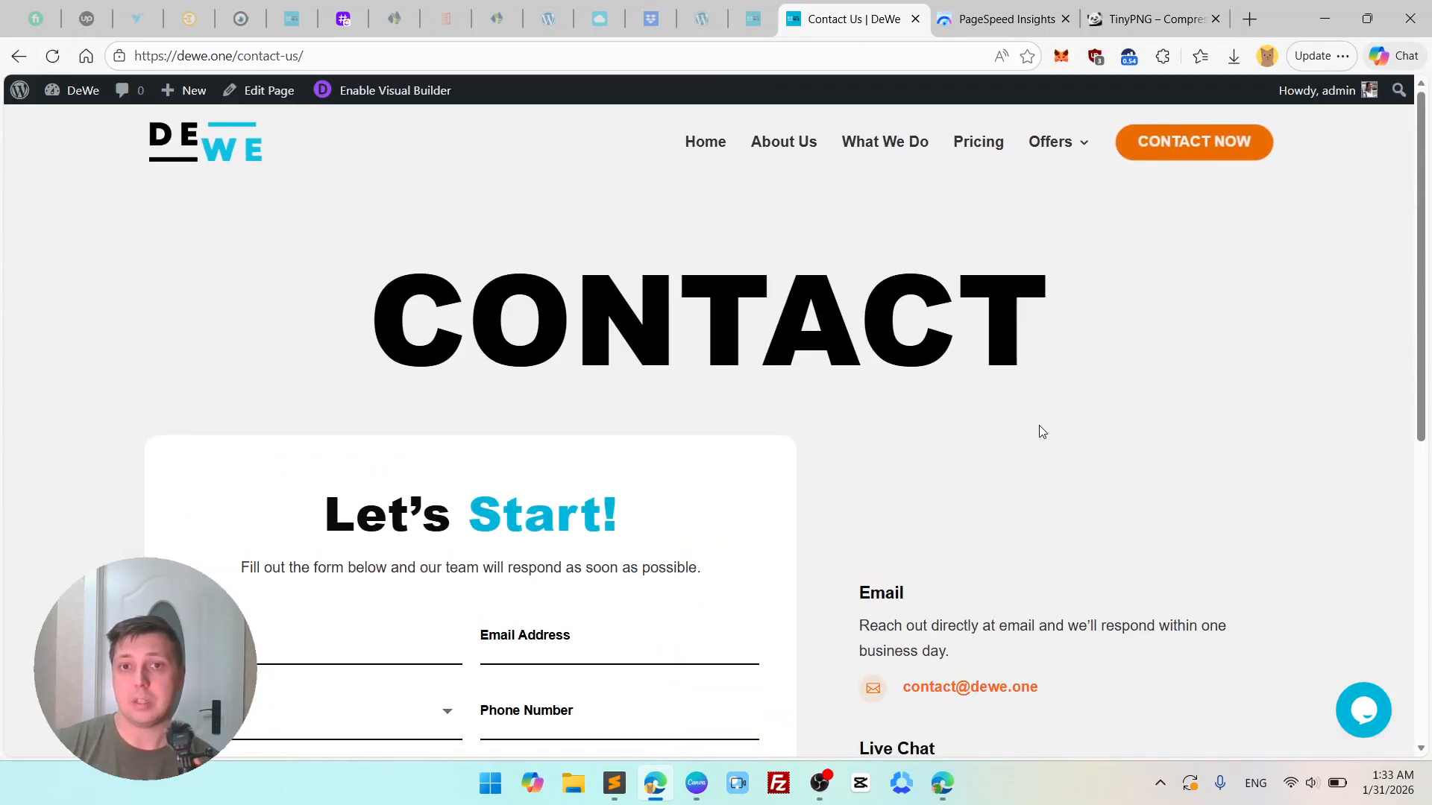
- Open the Pricing page, highlight the hourly rate, and return to the homepage
click(981, 160)
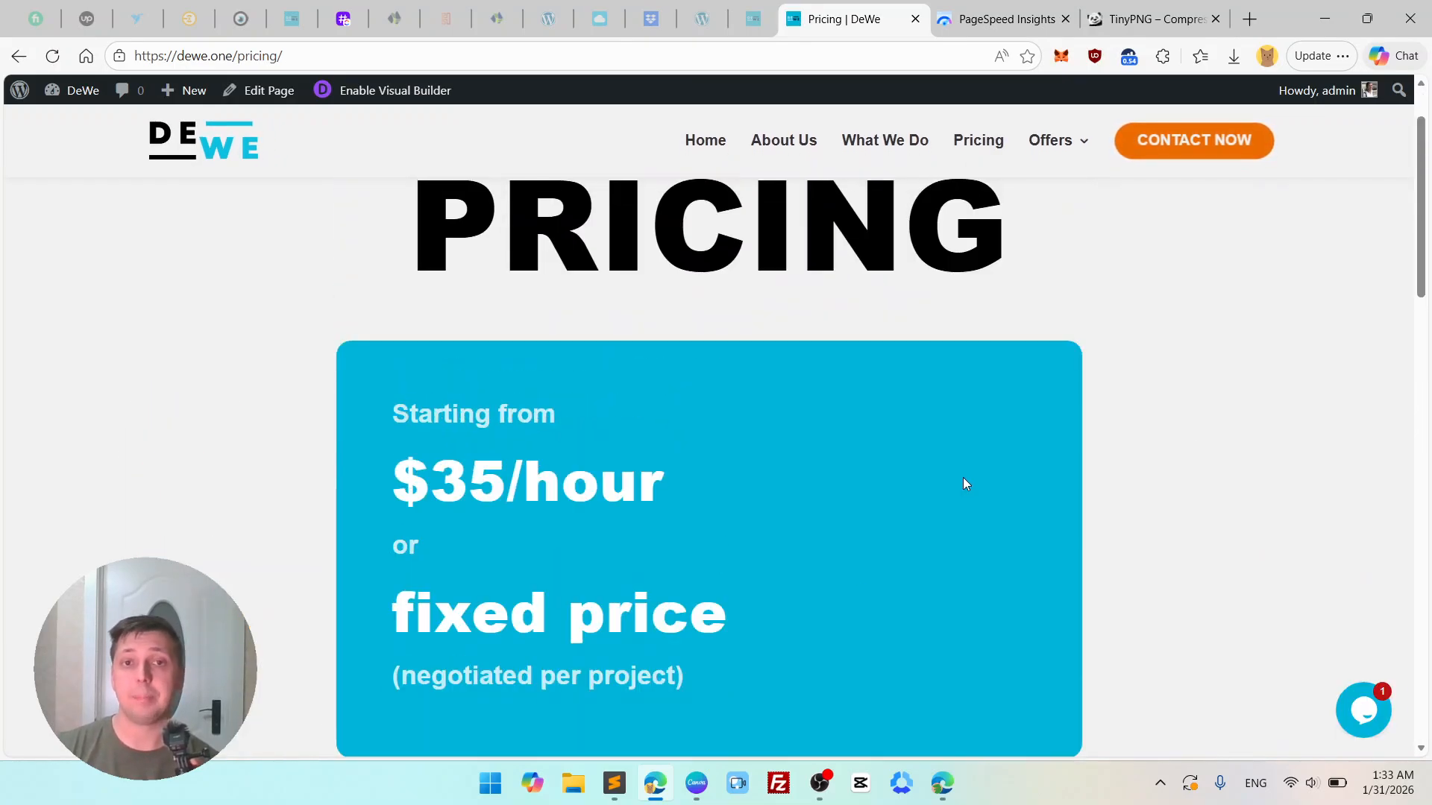
drag(399, 475, 745, 466)
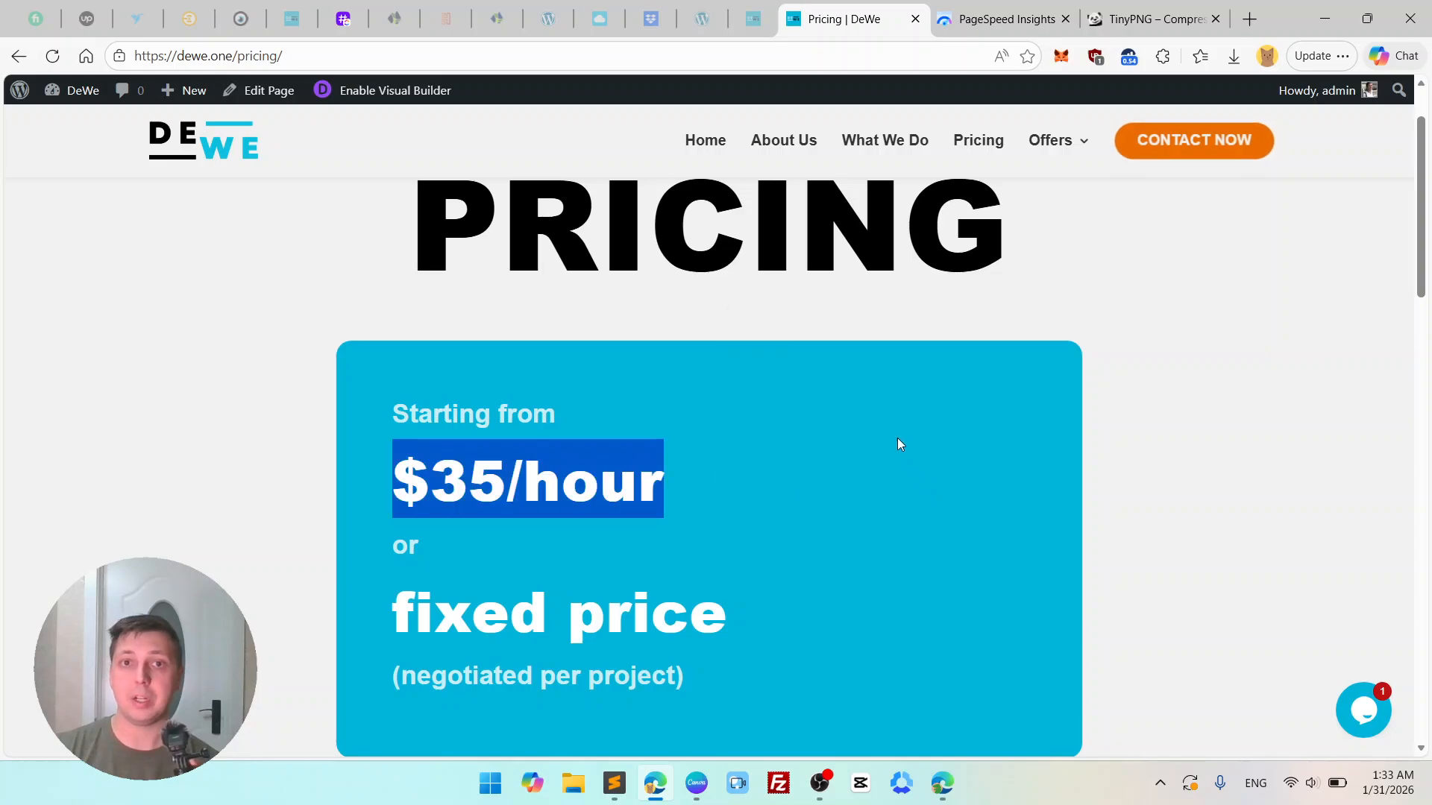
click(702, 146)
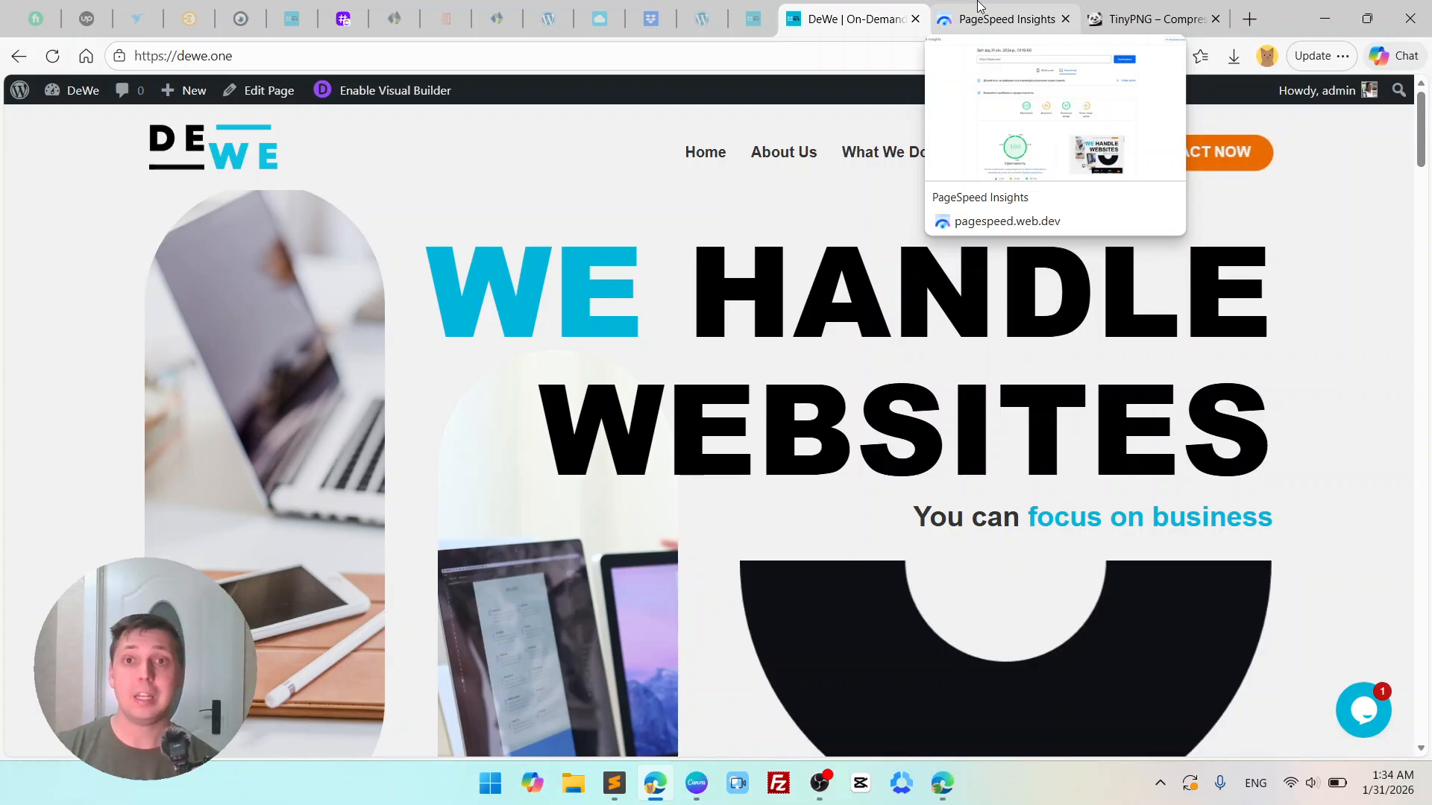
- Open the Headache-Free Hosting offer page and read its introduction
mouse_move(1059, 153)
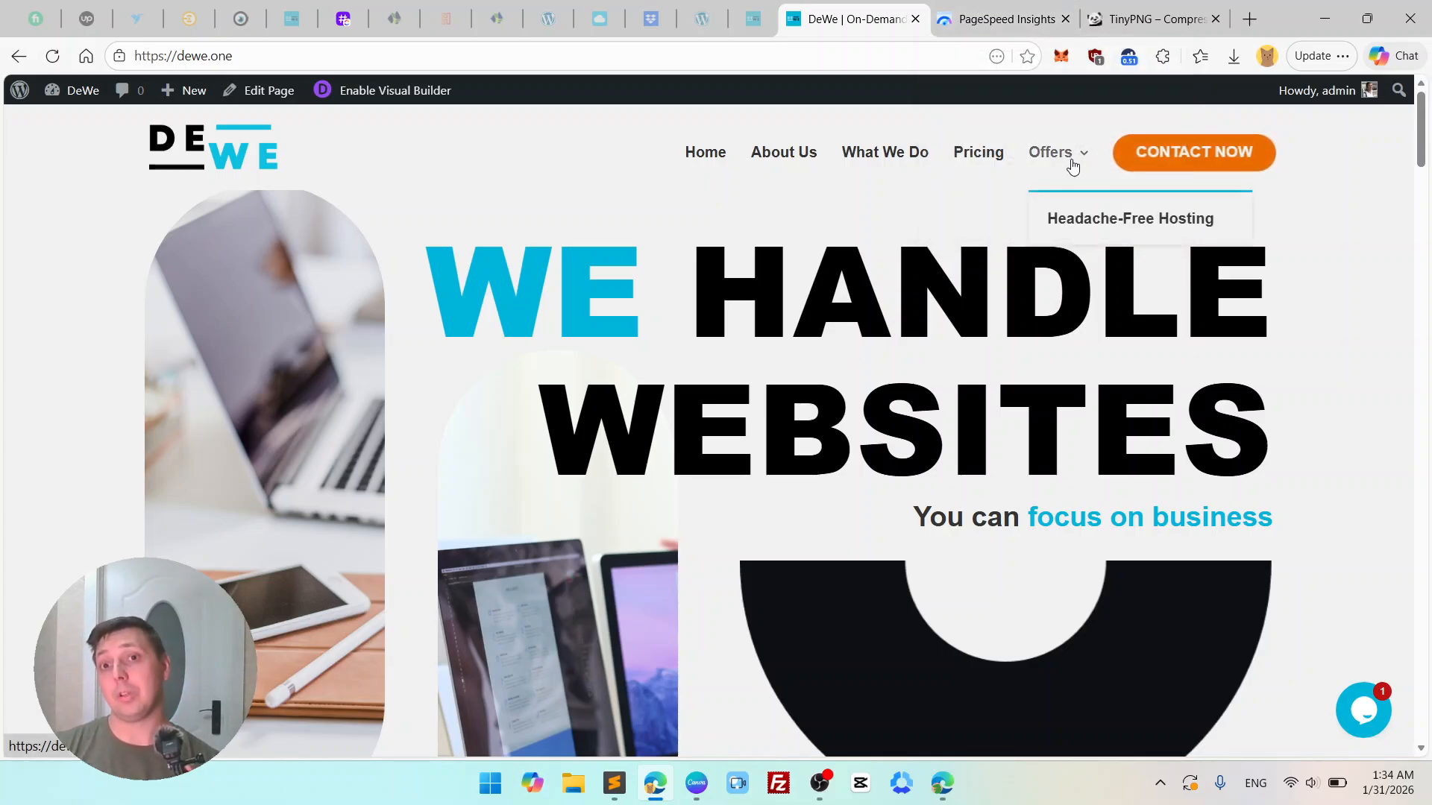
click(1073, 211)
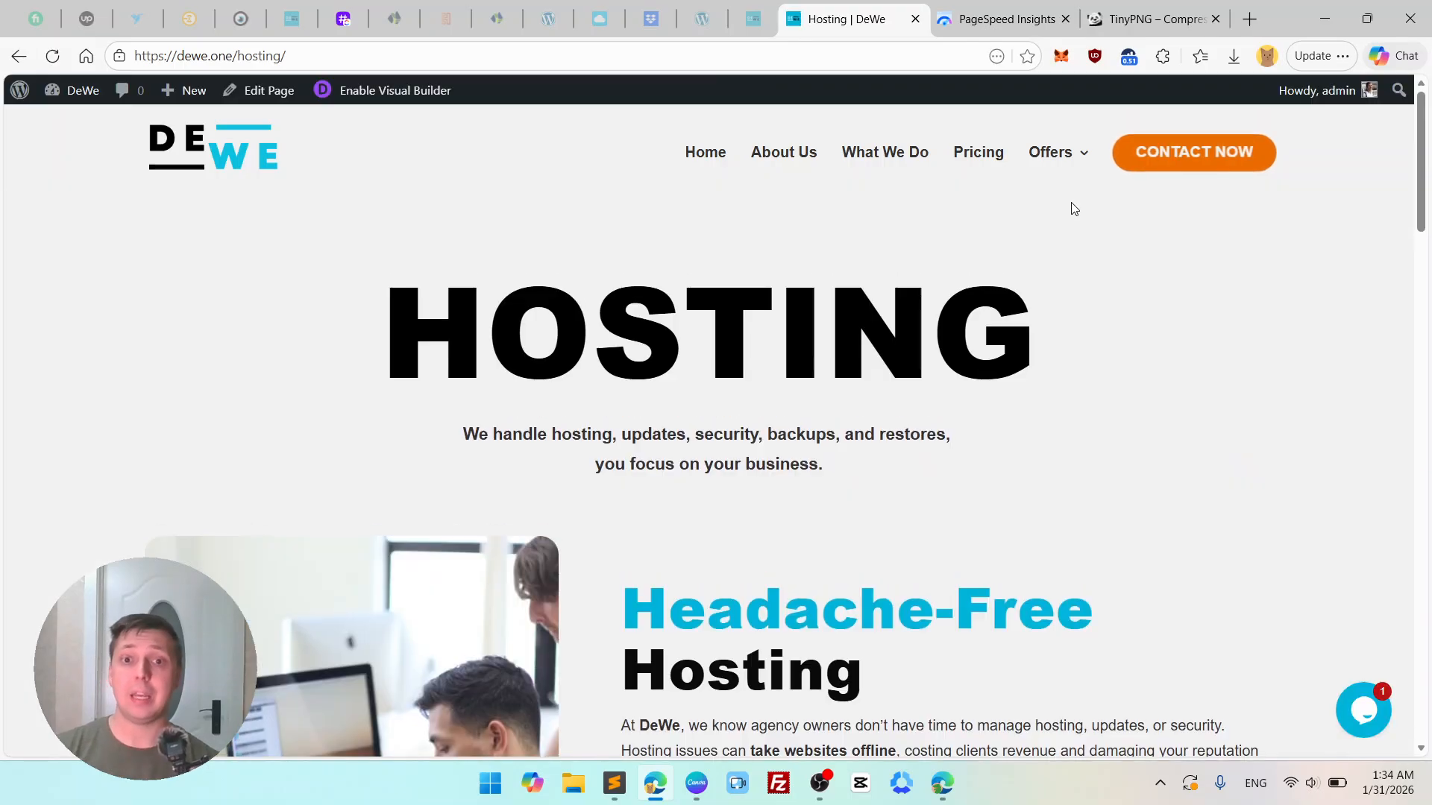
scroll(1169, 345, down, 2)
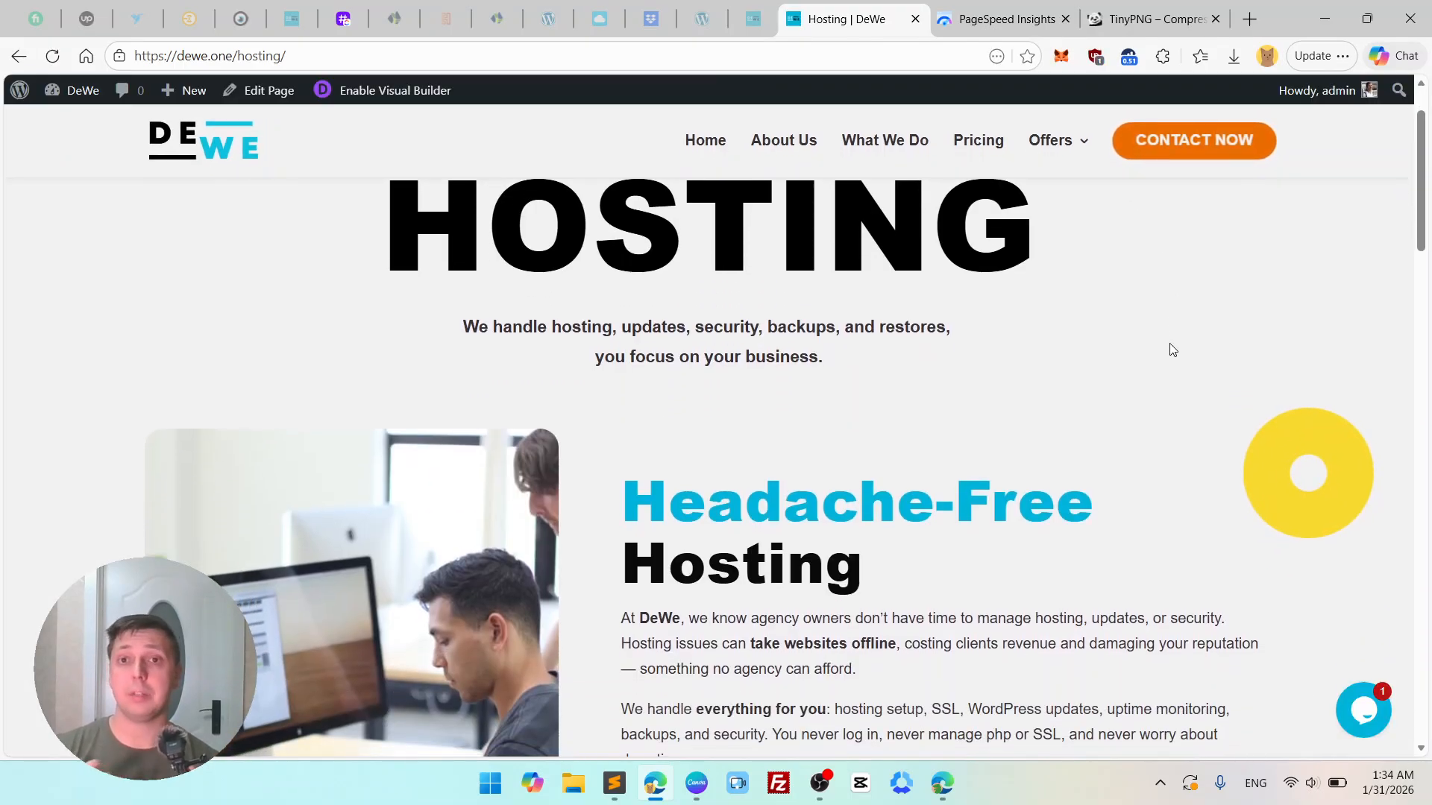
scroll(1170, 349, down, 1)
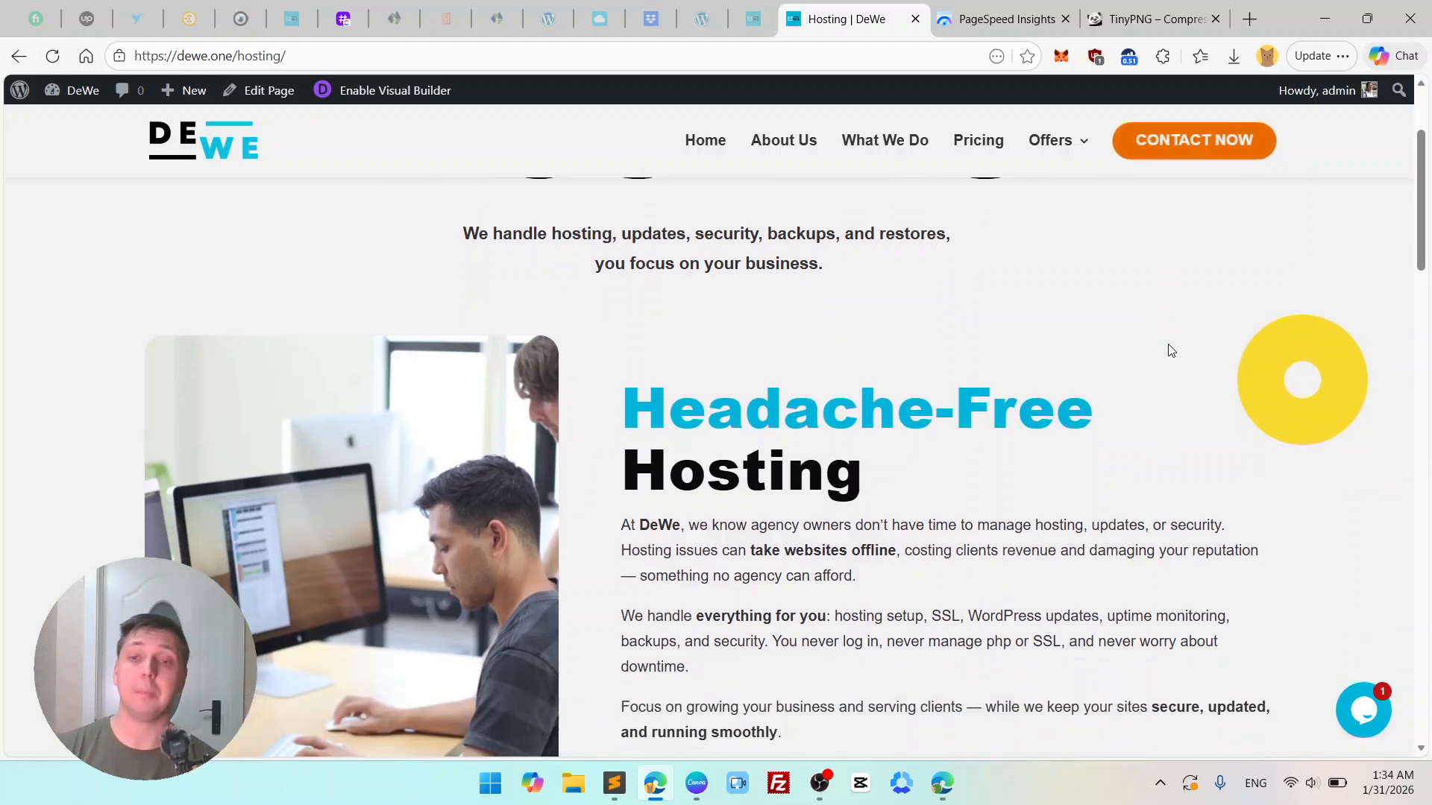
- Review the hosting plan prices on the Hosting page, highlighting part of the Hosting + Managment rate, and return to the page's start
scroll(1168, 345, down, 7)
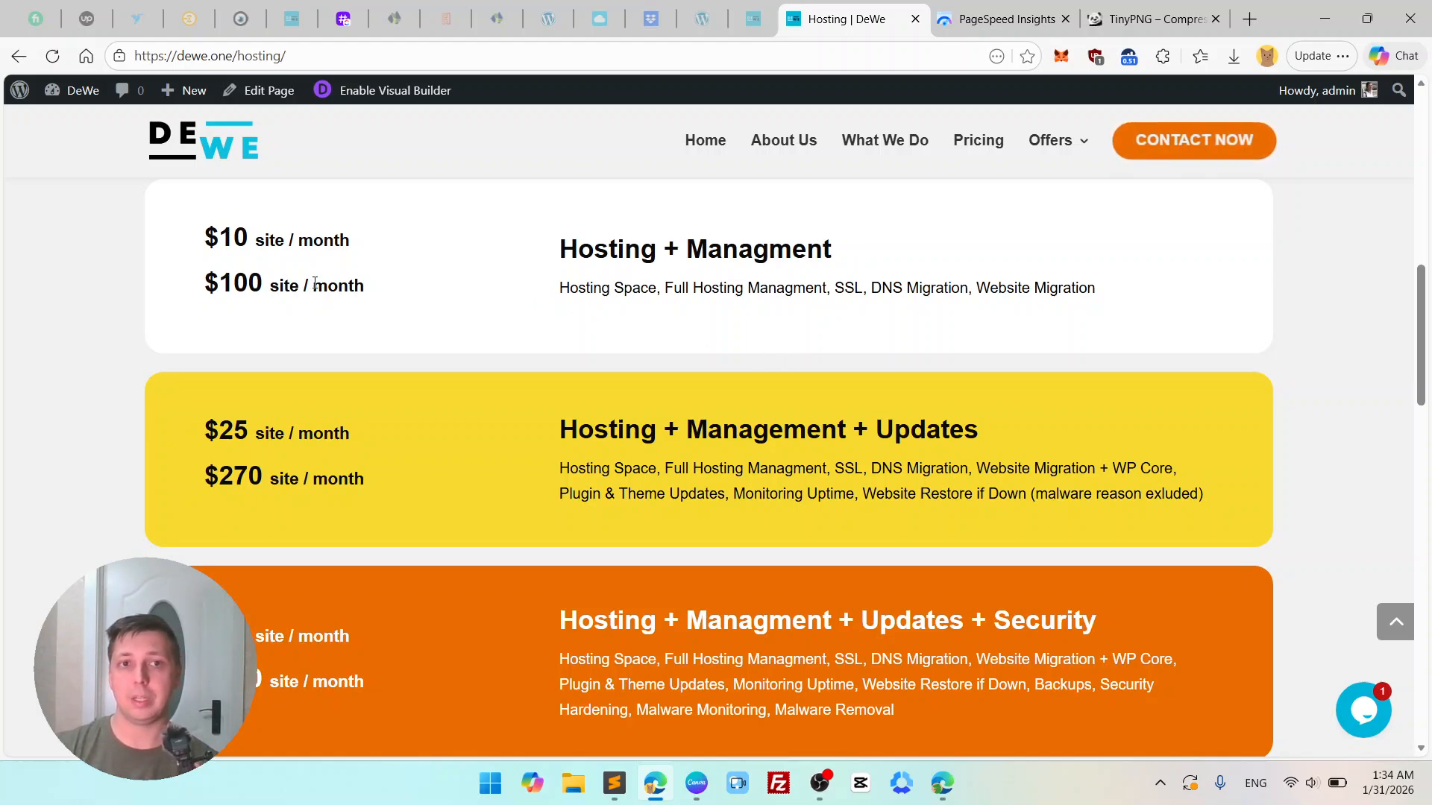
drag(315, 284, 381, 288)
click(752, 308)
scroll(751, 308, up, 10)
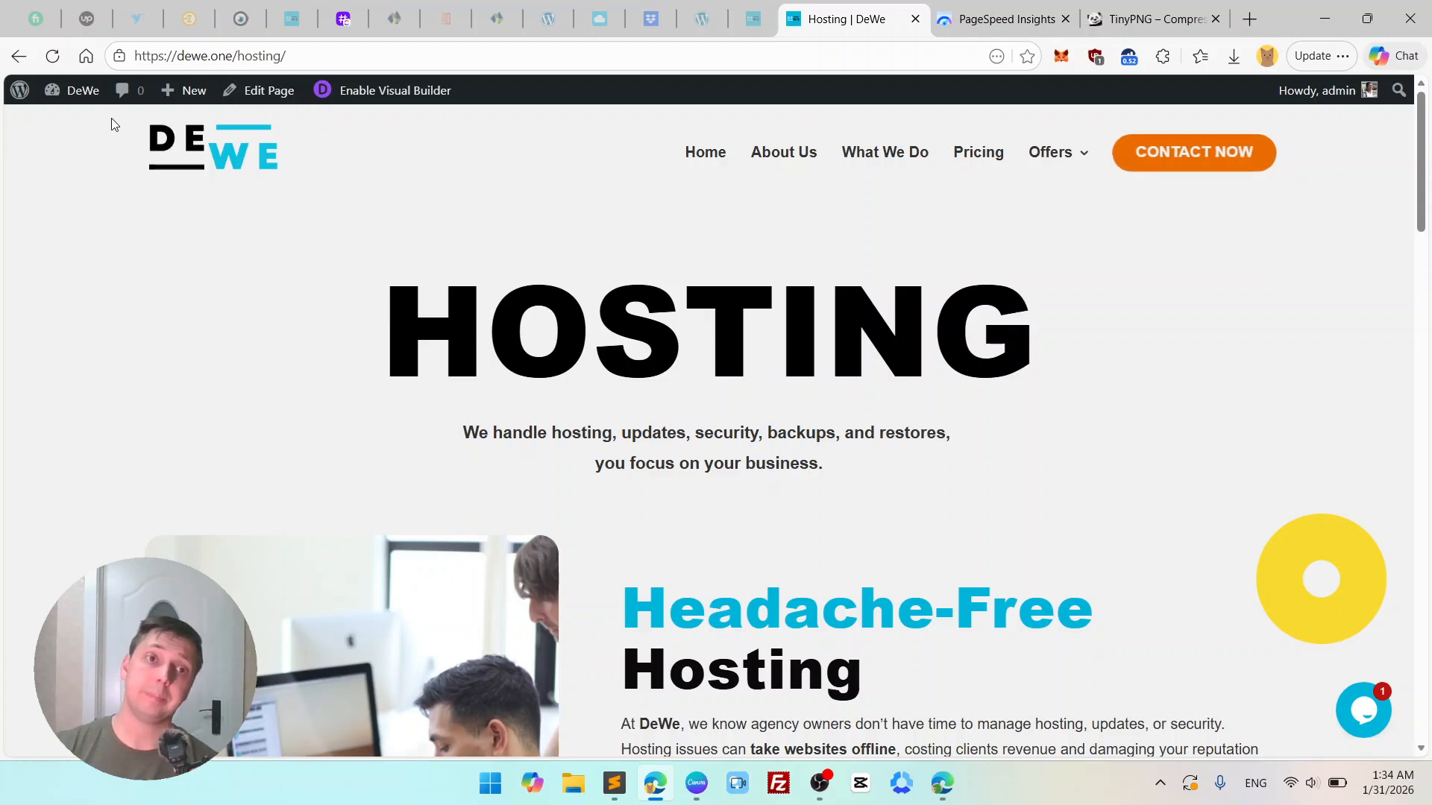
- Open the WordPress dashboard, check the installed plugins list again, and visit the live DeWe homepage from there
click(95, 103)
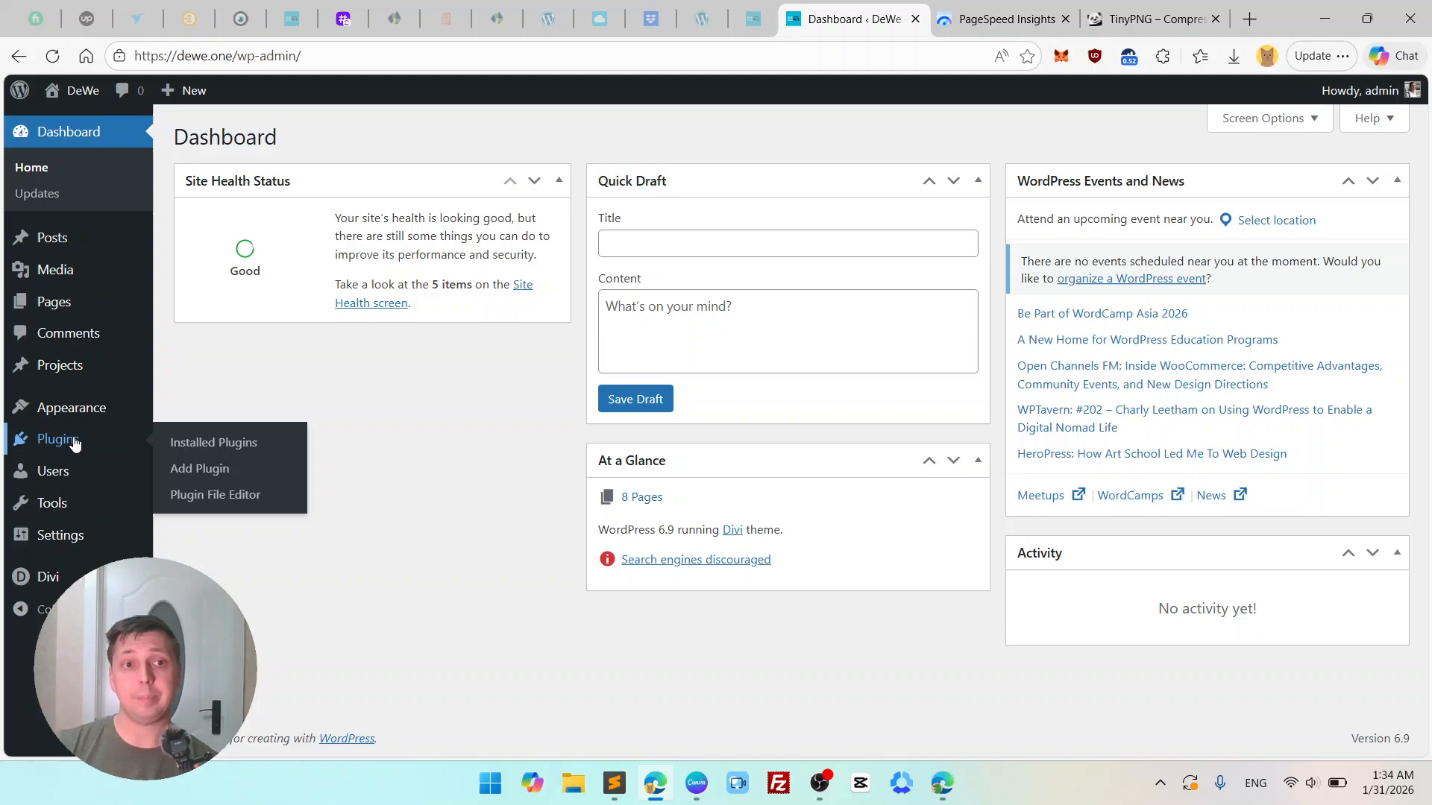
click(74, 443)
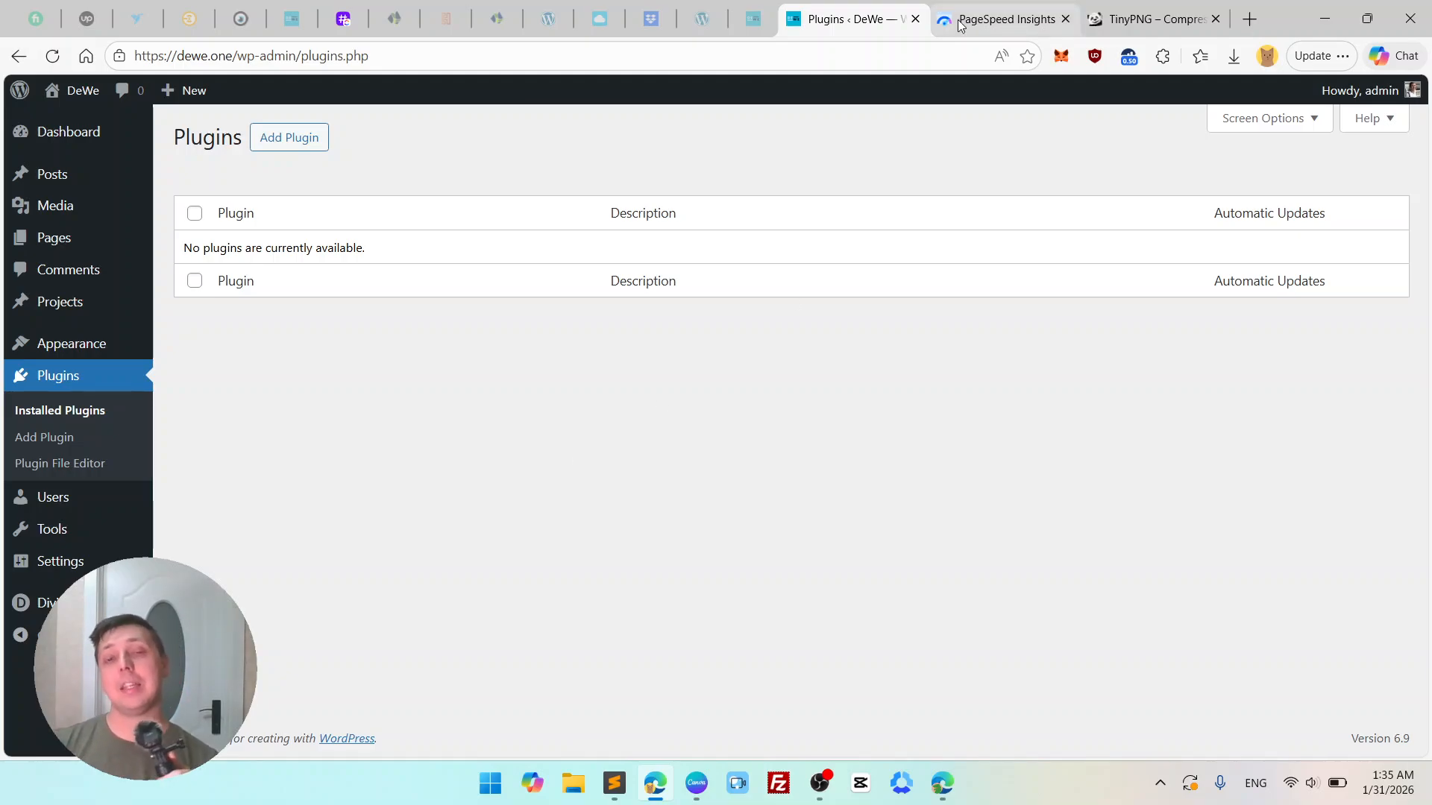
click(84, 92)
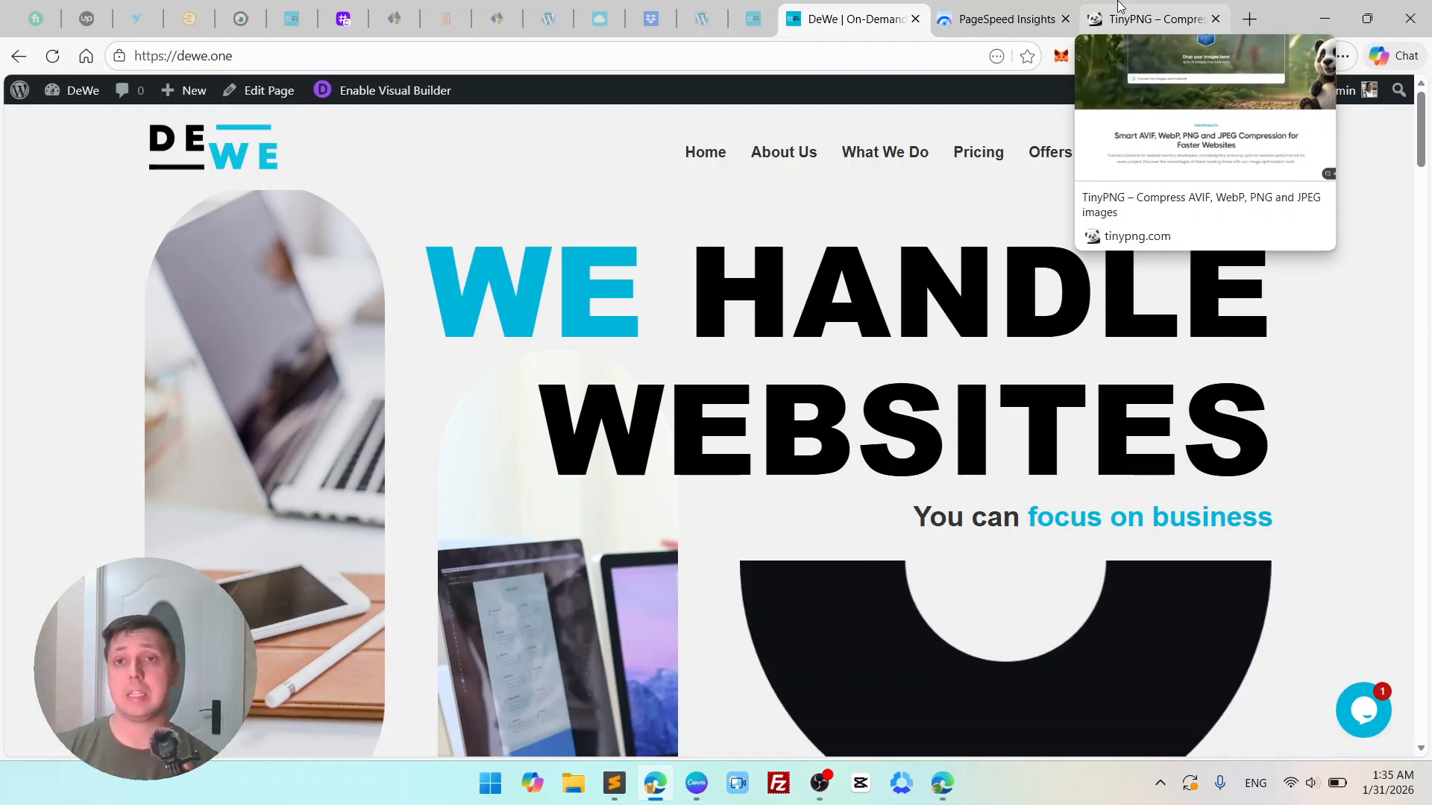
- Switch to TinyPNG and upload the image "the best products" from the desktop for compression
click(1118, 6)
scroll(591, 345, up, 2)
scroll(786, 481, up, 2)
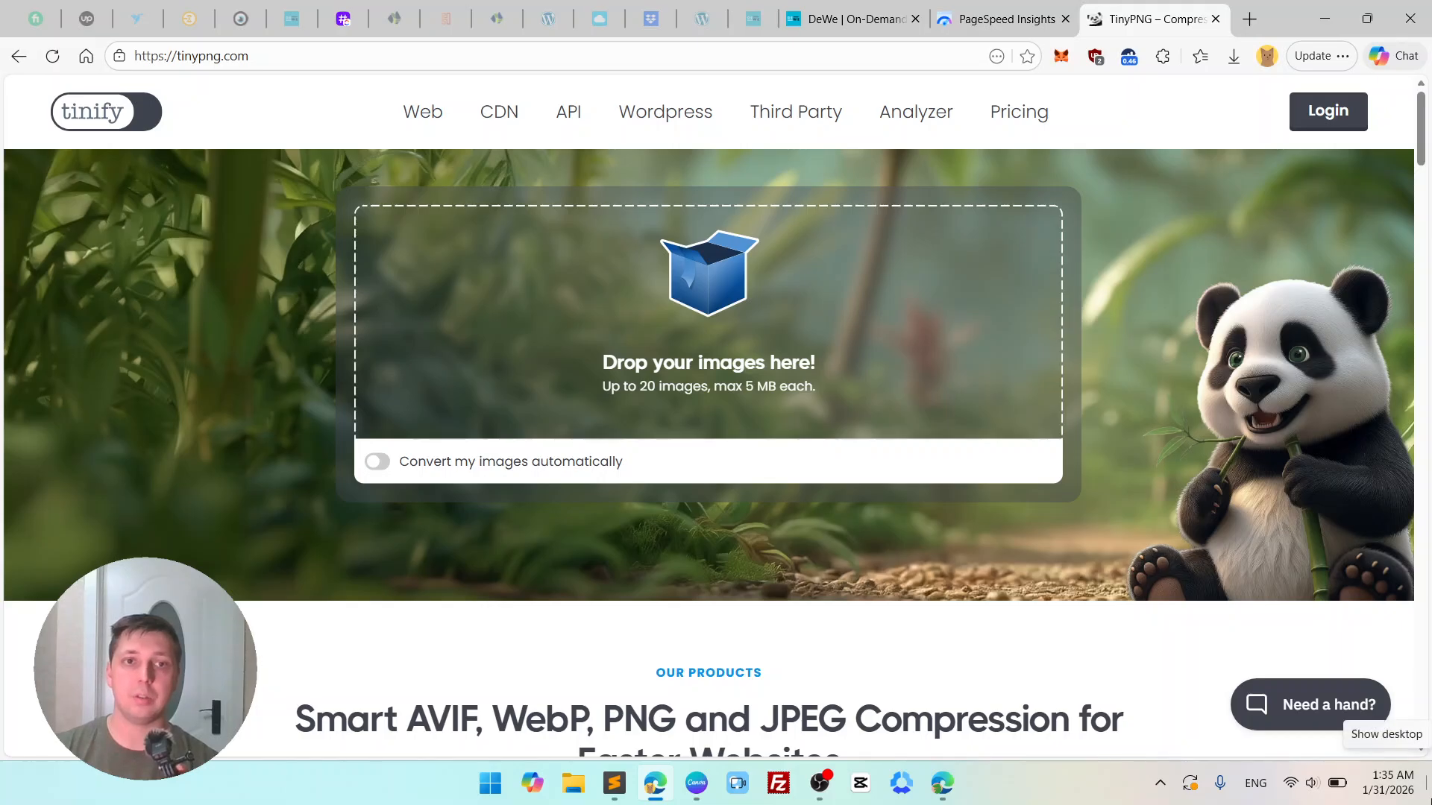
click(1427, 783)
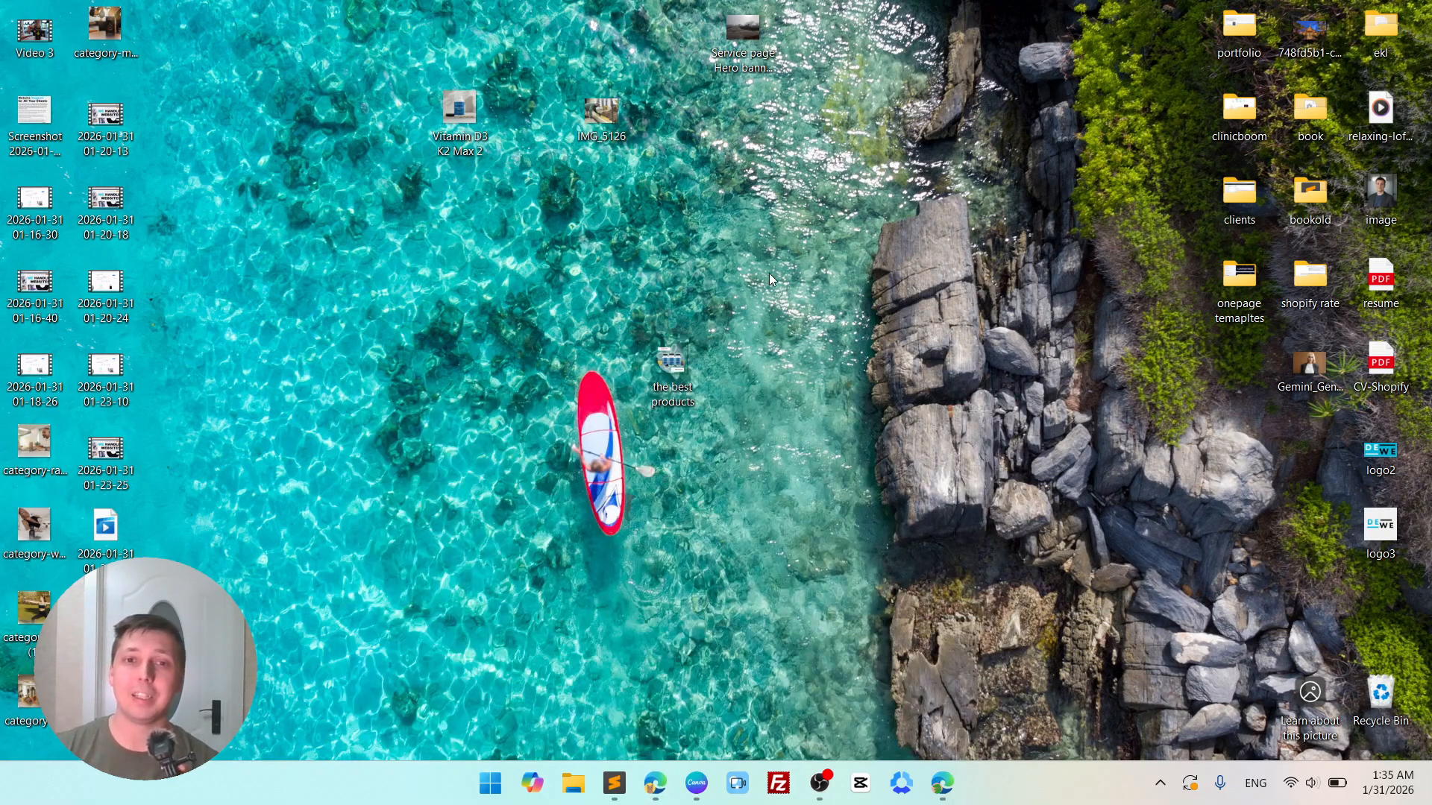
drag(661, 373, 753, 338)
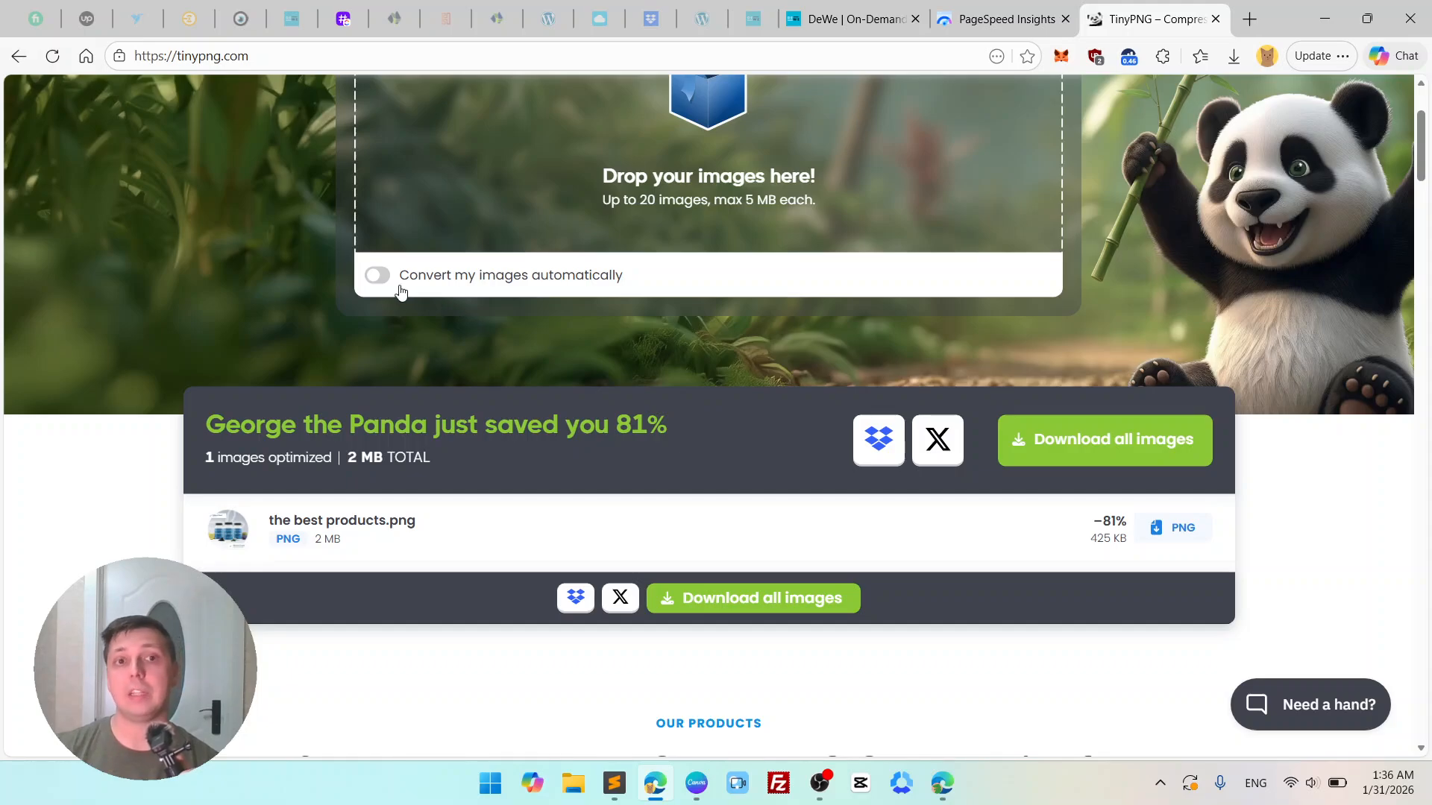
- Enable automatic image conversion in TinyPNG and select JPEG and WEBP as output formats
click(378, 275)
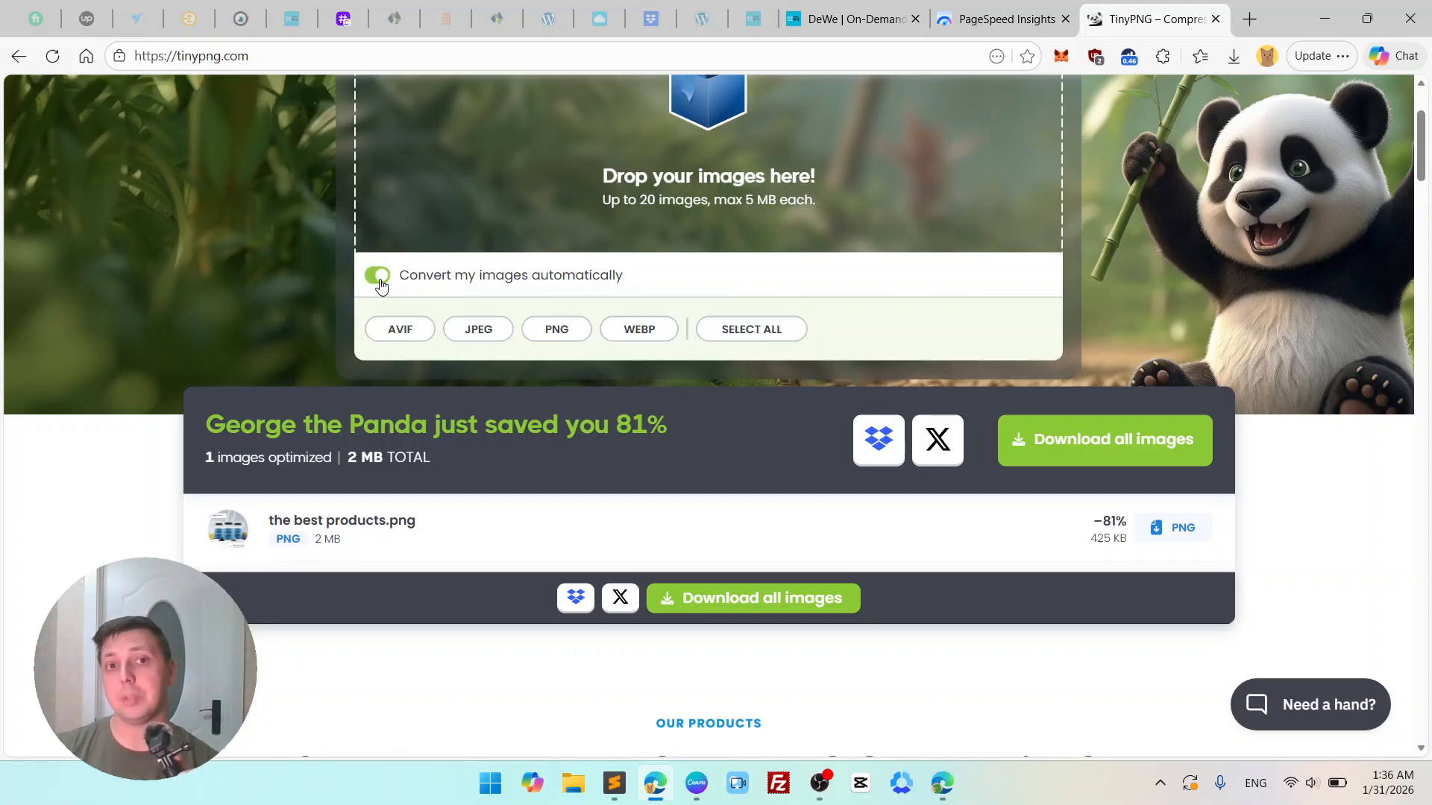
click(494, 330)
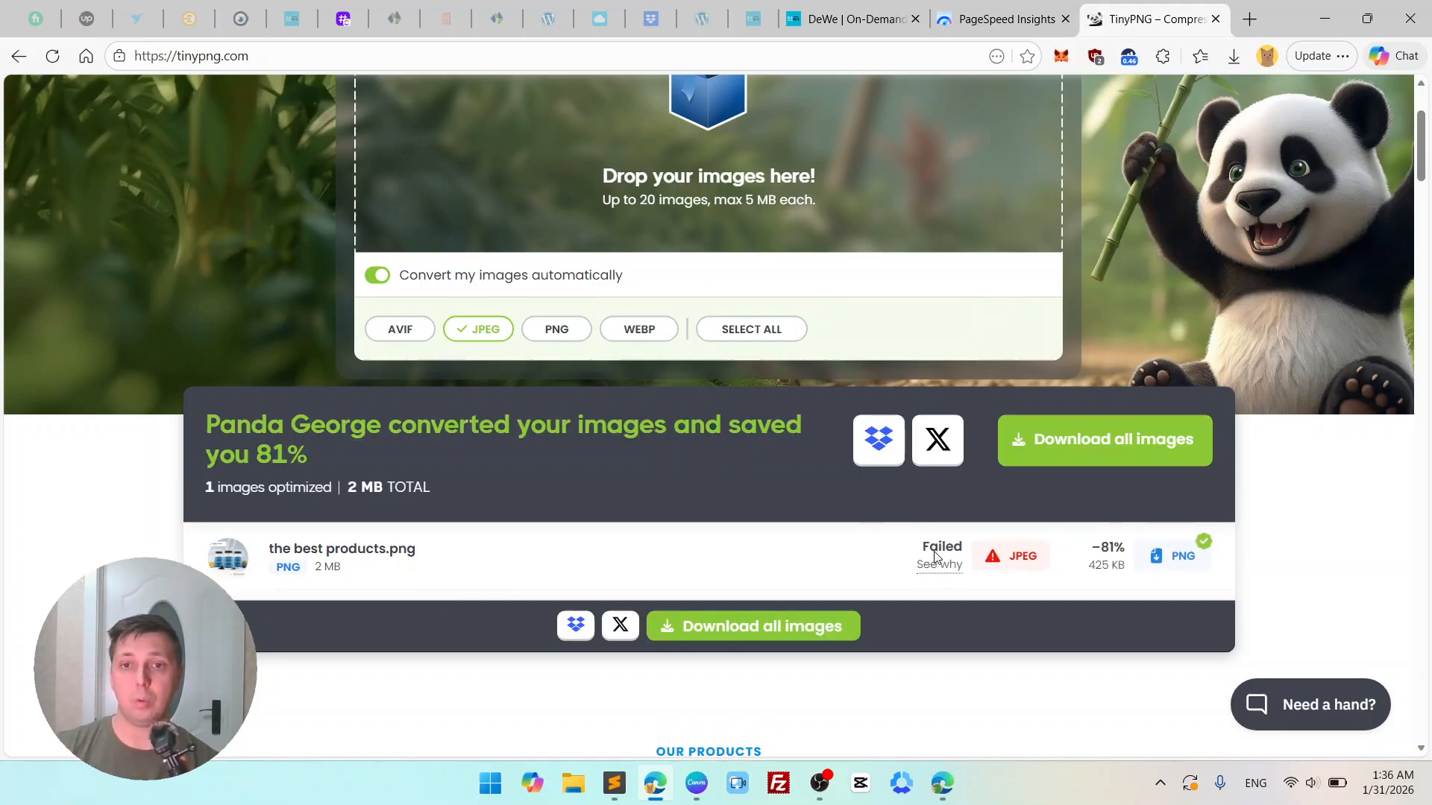
mouse_move(936, 565)
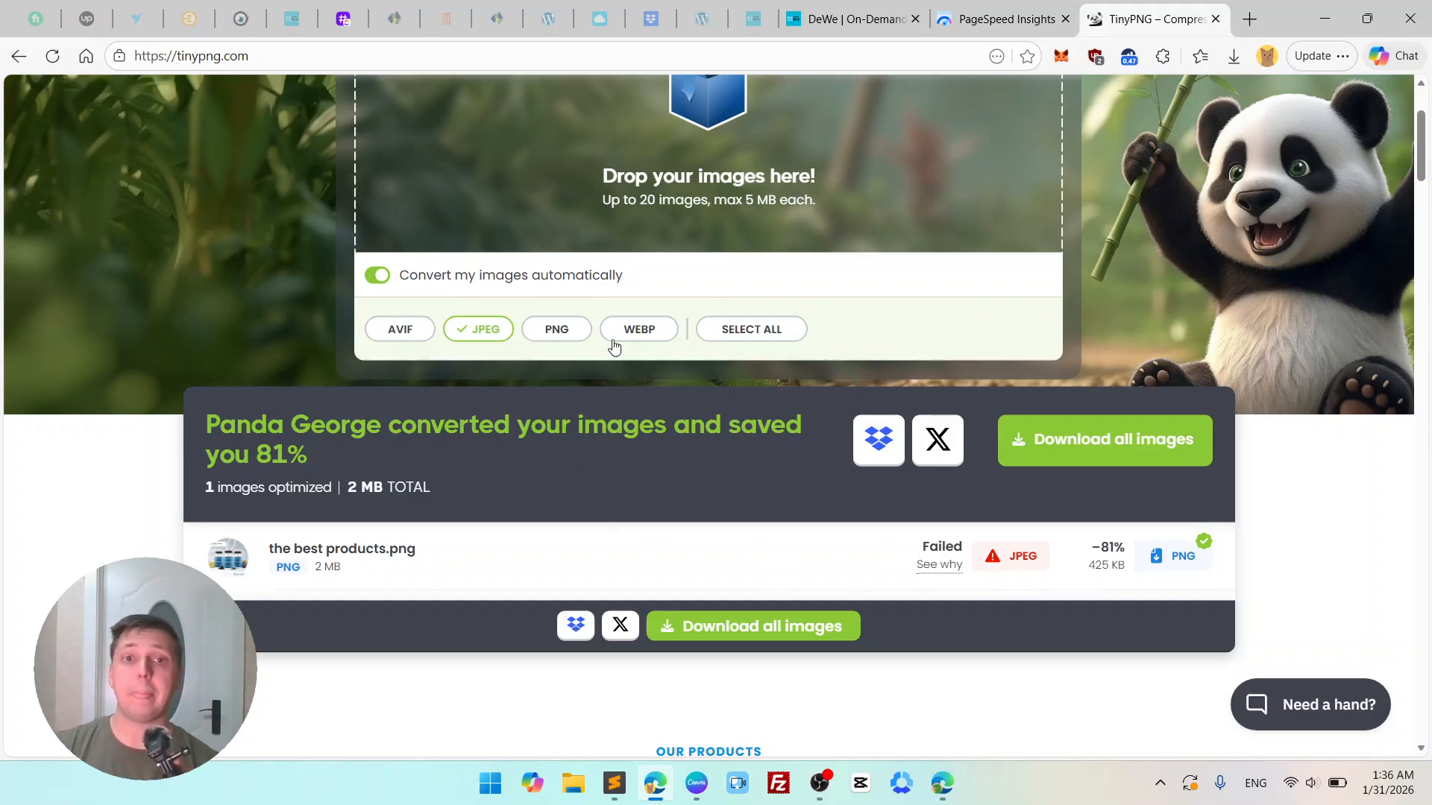
click(639, 332)
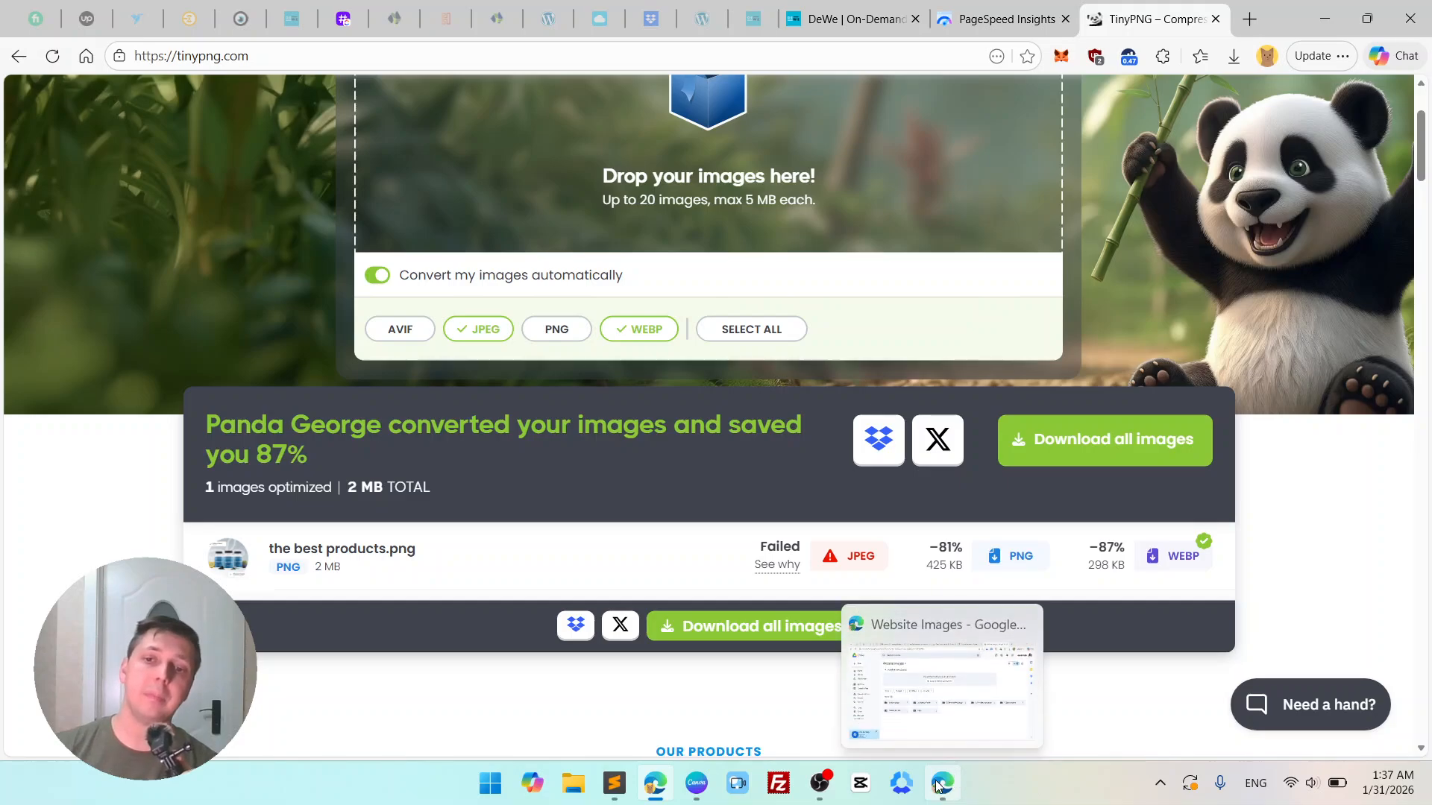
- Switch to the Website Images folder in Google Drive and download the first category-weight image from 1_Homepage > 2_Category Images
click(932, 697)
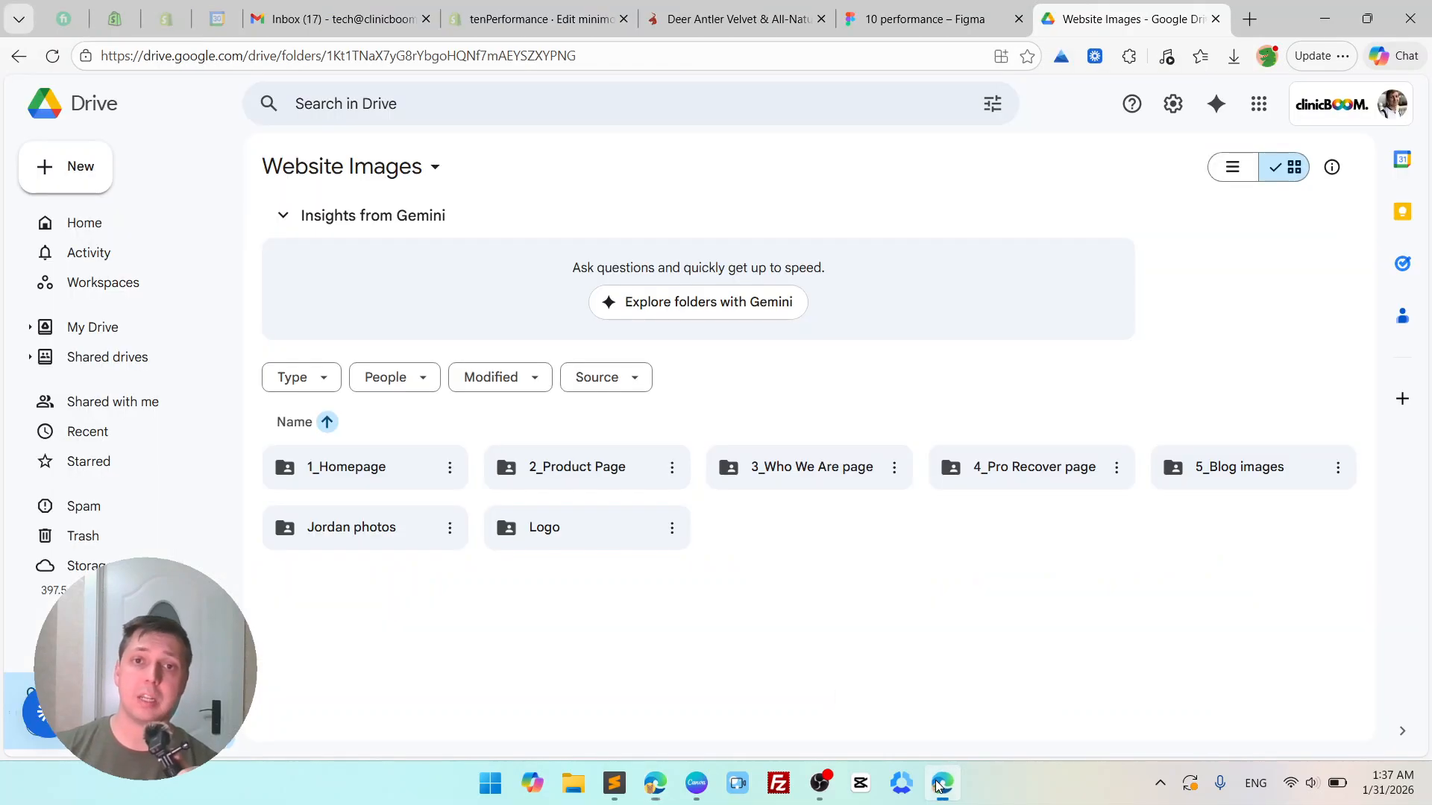
double_click(375, 470)
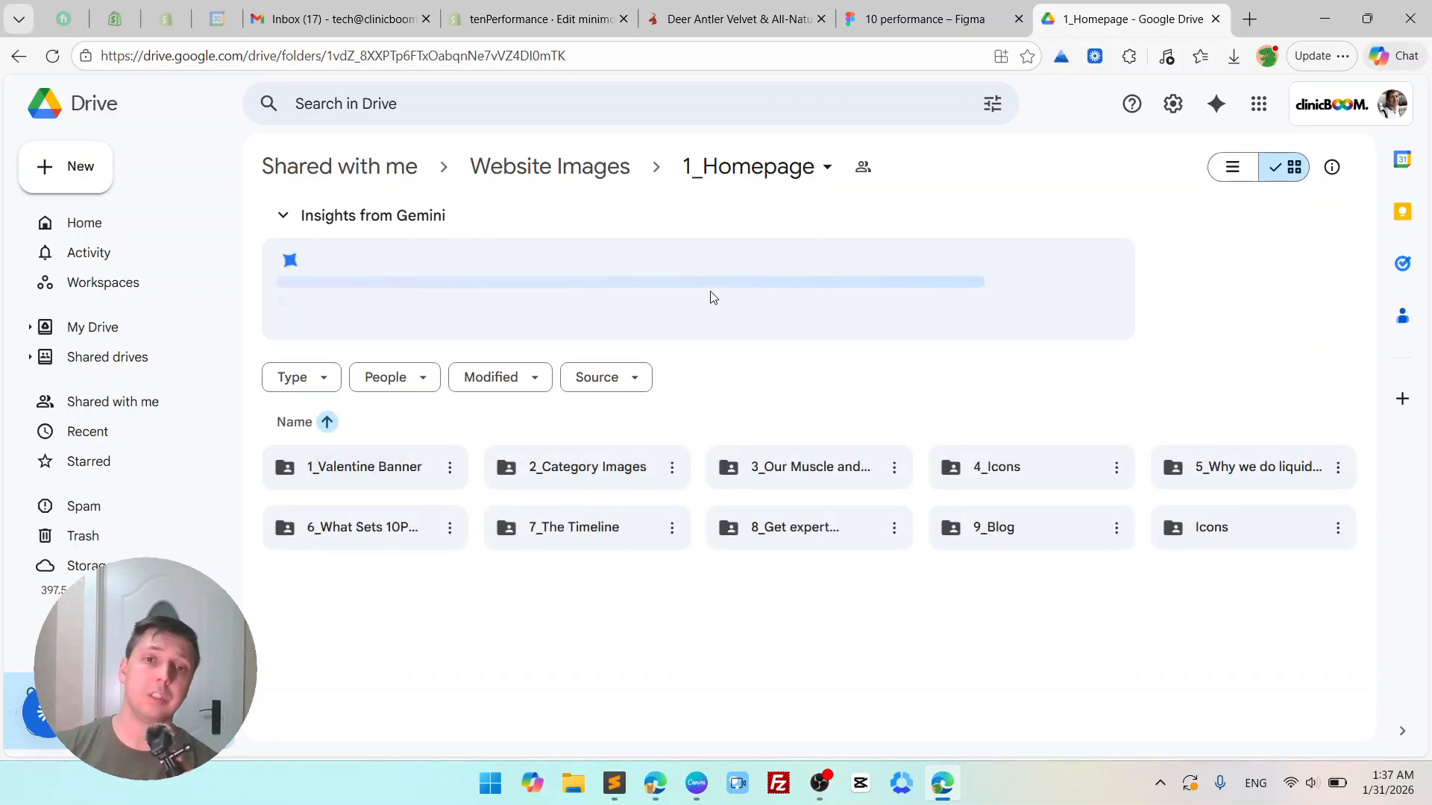
double_click(561, 467)
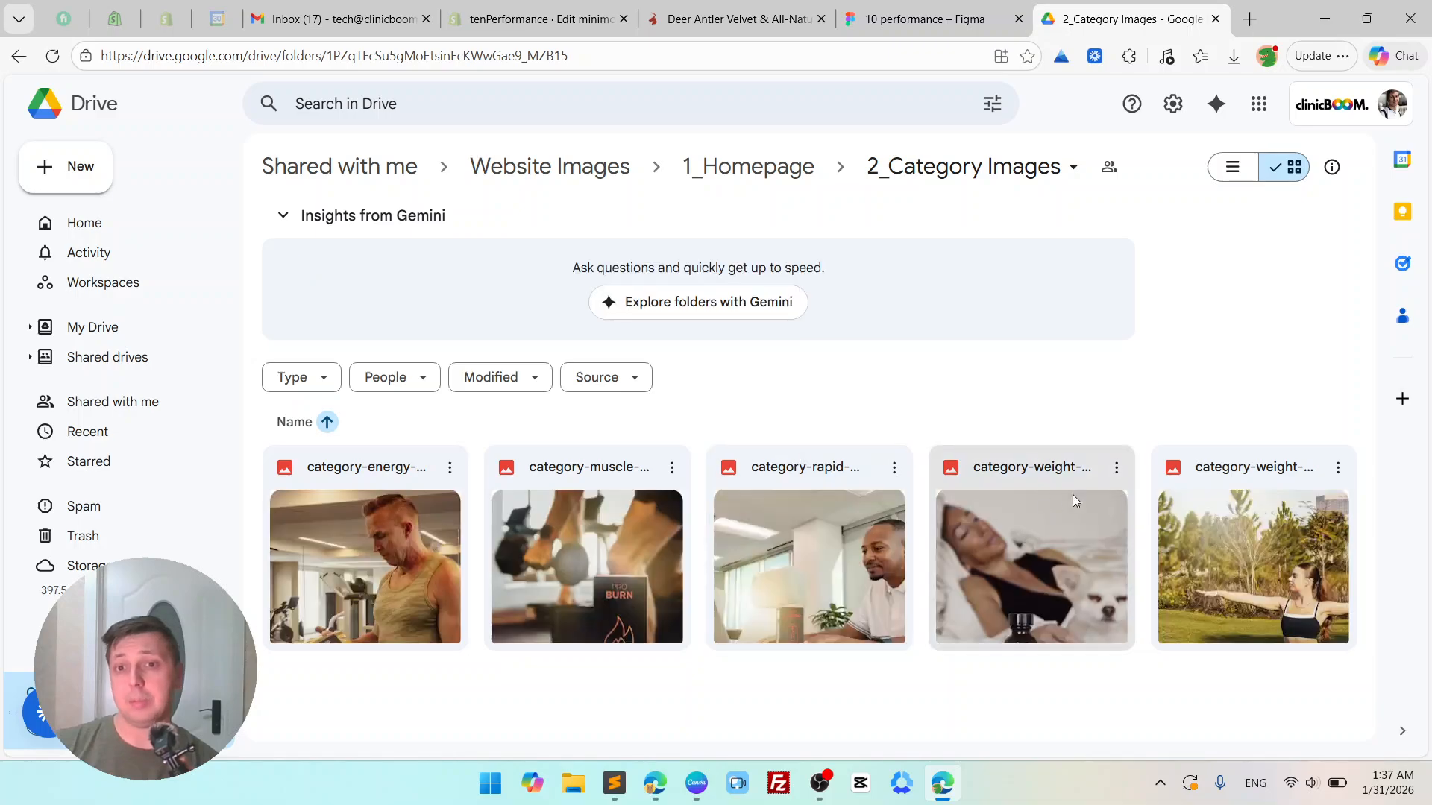
click(1117, 466)
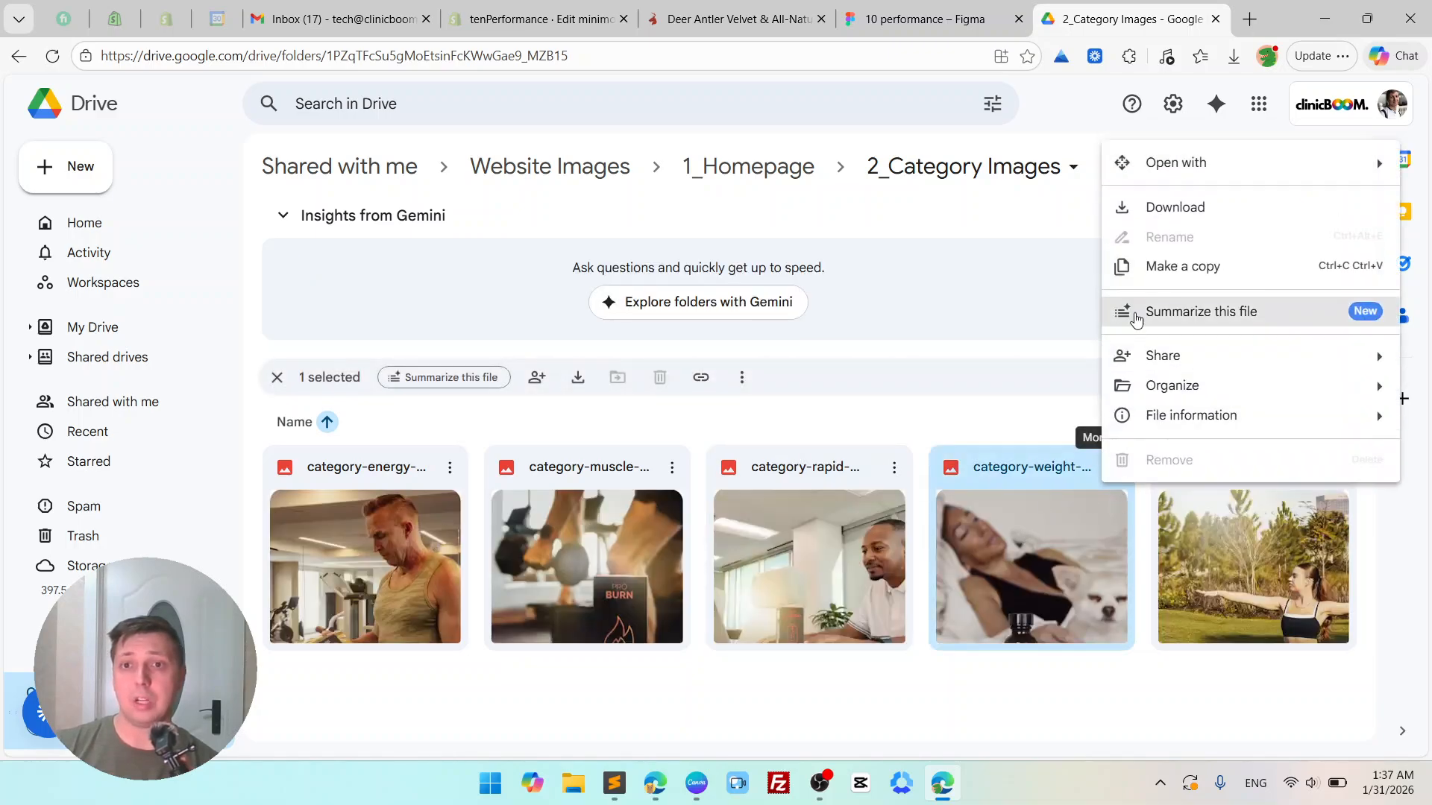
click(1141, 214)
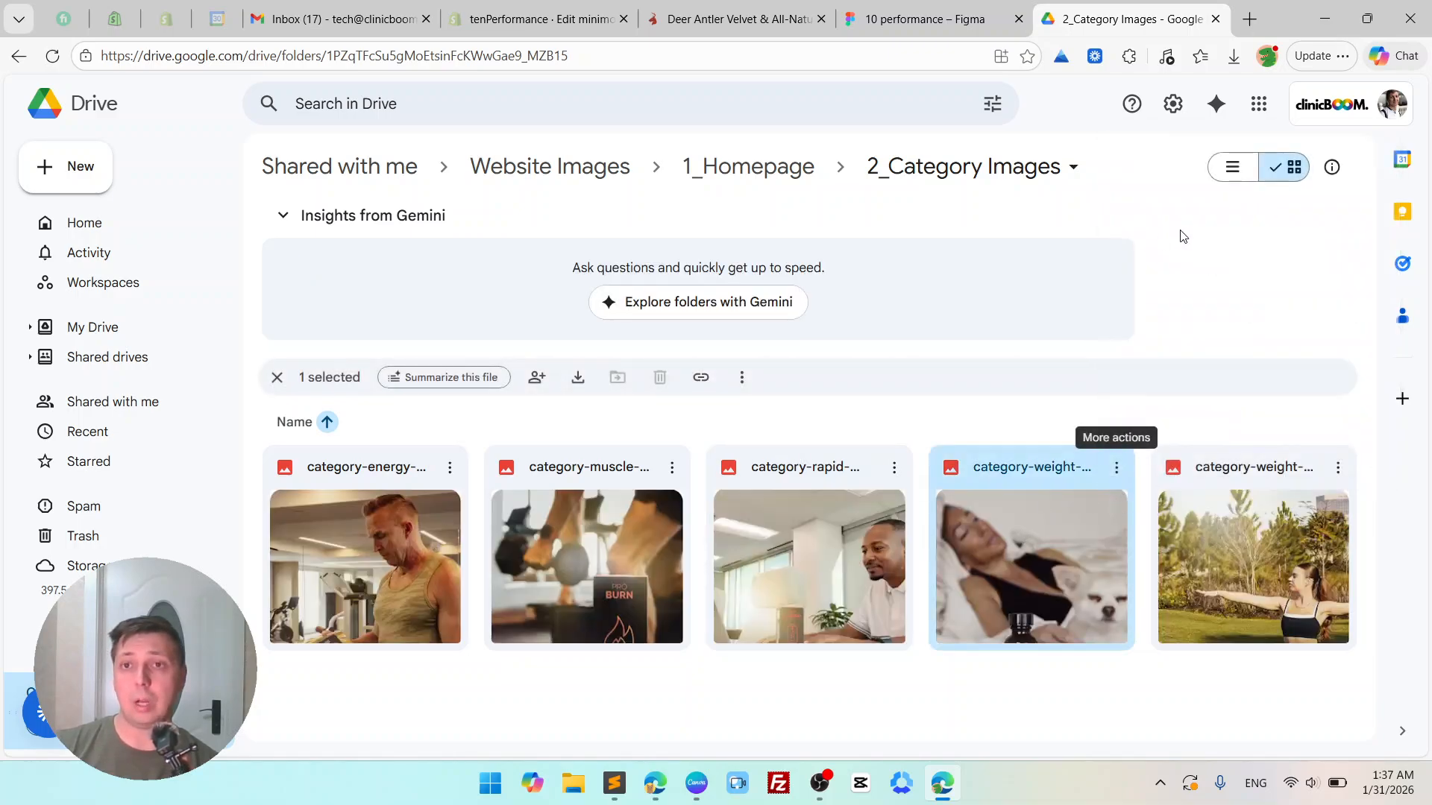
- Upload the downloaded category-weight-loss-1.jpg to TinyPNG and review its compression and conversion results
click(1234, 57)
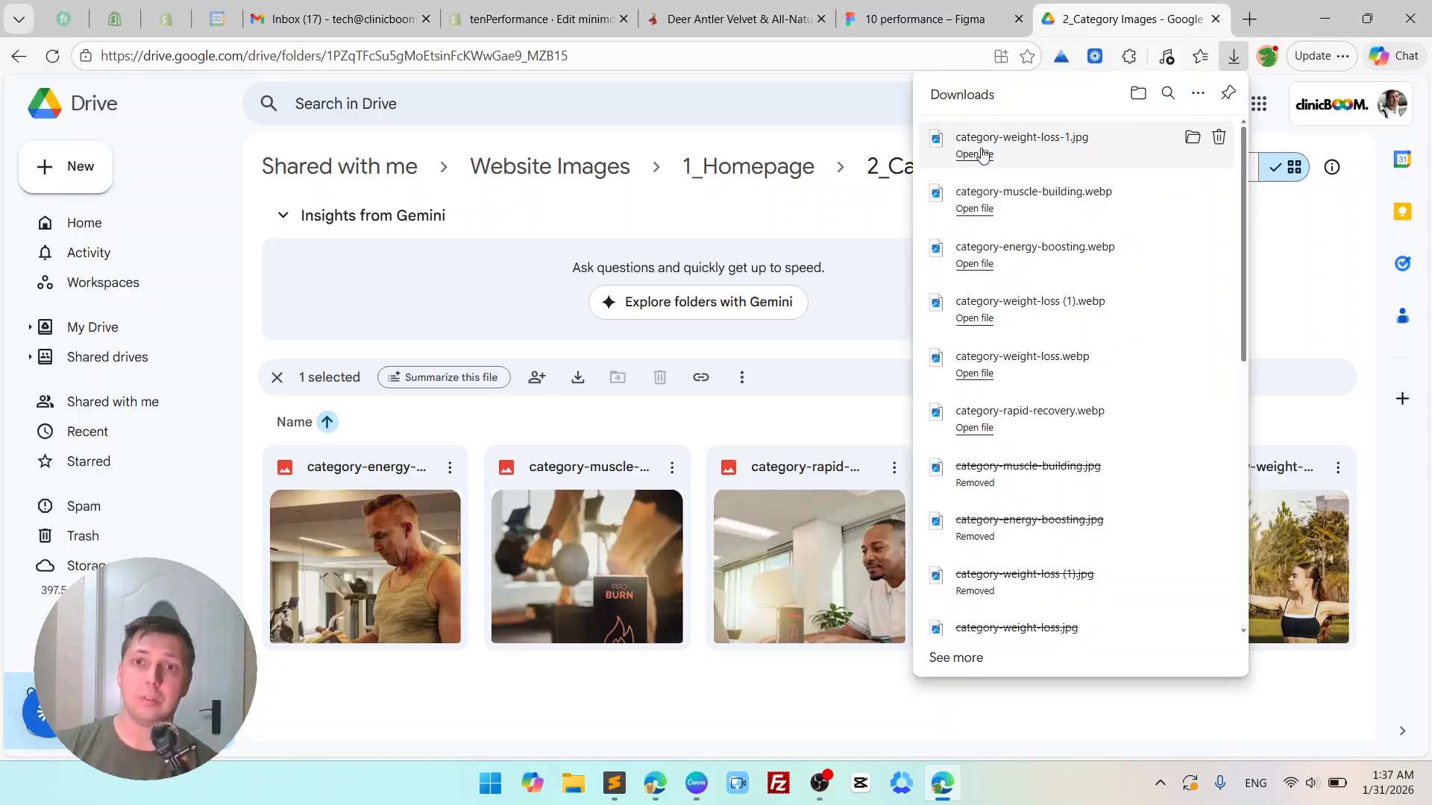
drag(987, 149, 783, 236)
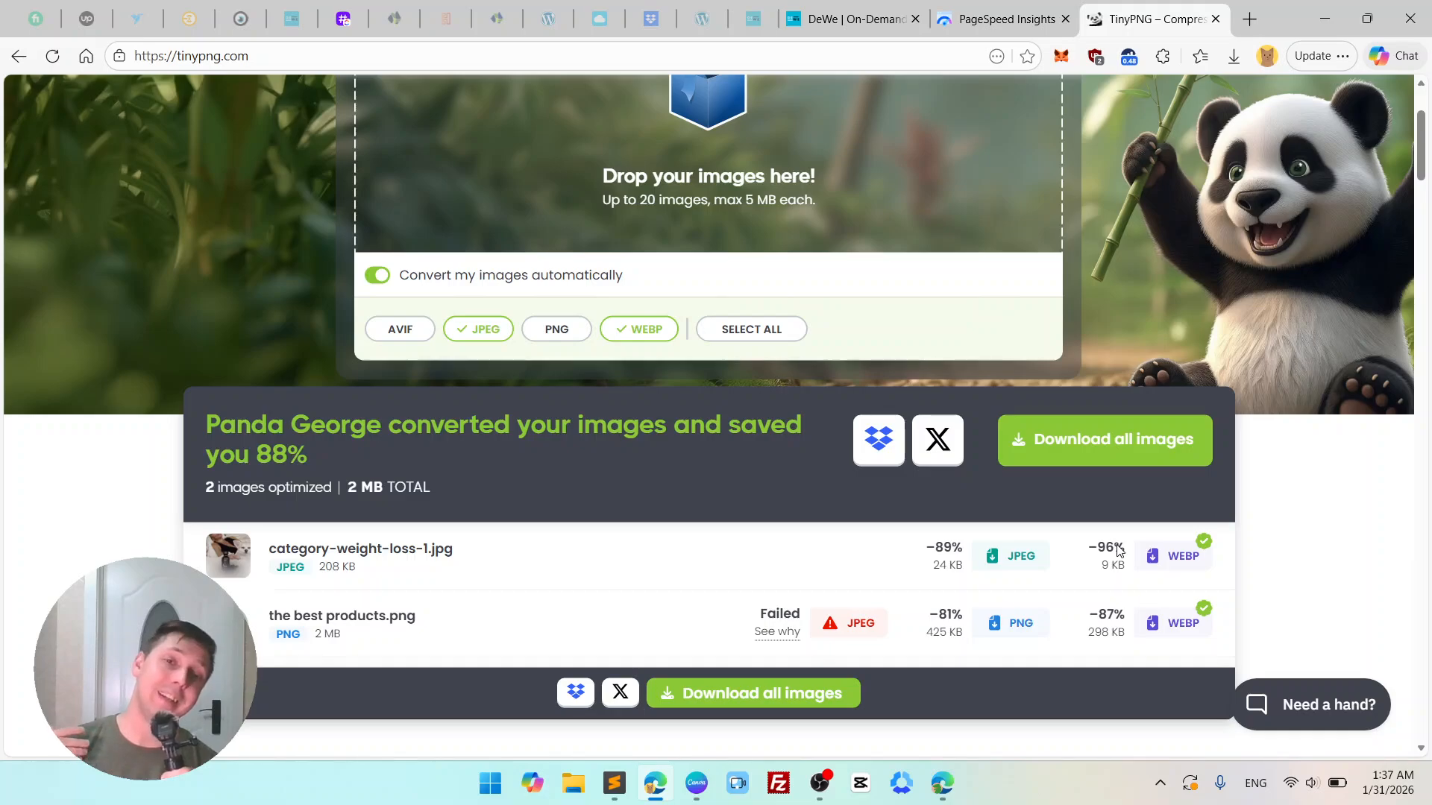
scroll(857, 638, up, 1)
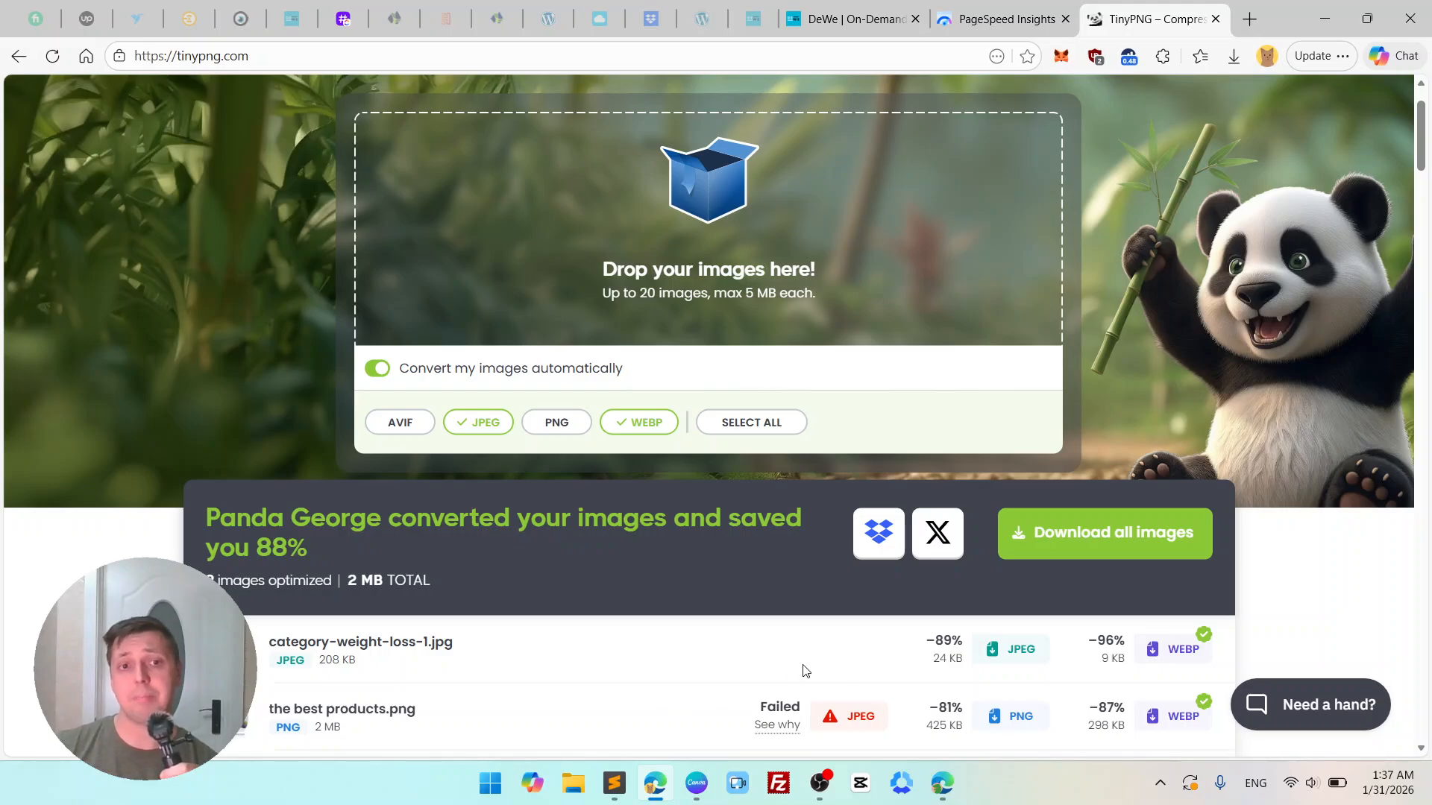
scroll(802, 591, up, 1)
scroll(799, 585, up, 1)
- Revisit the DeWe homepage and its desktop PageSpeed Insights report, return to the homepage, and dismiss the break reminder
click(851, 18)
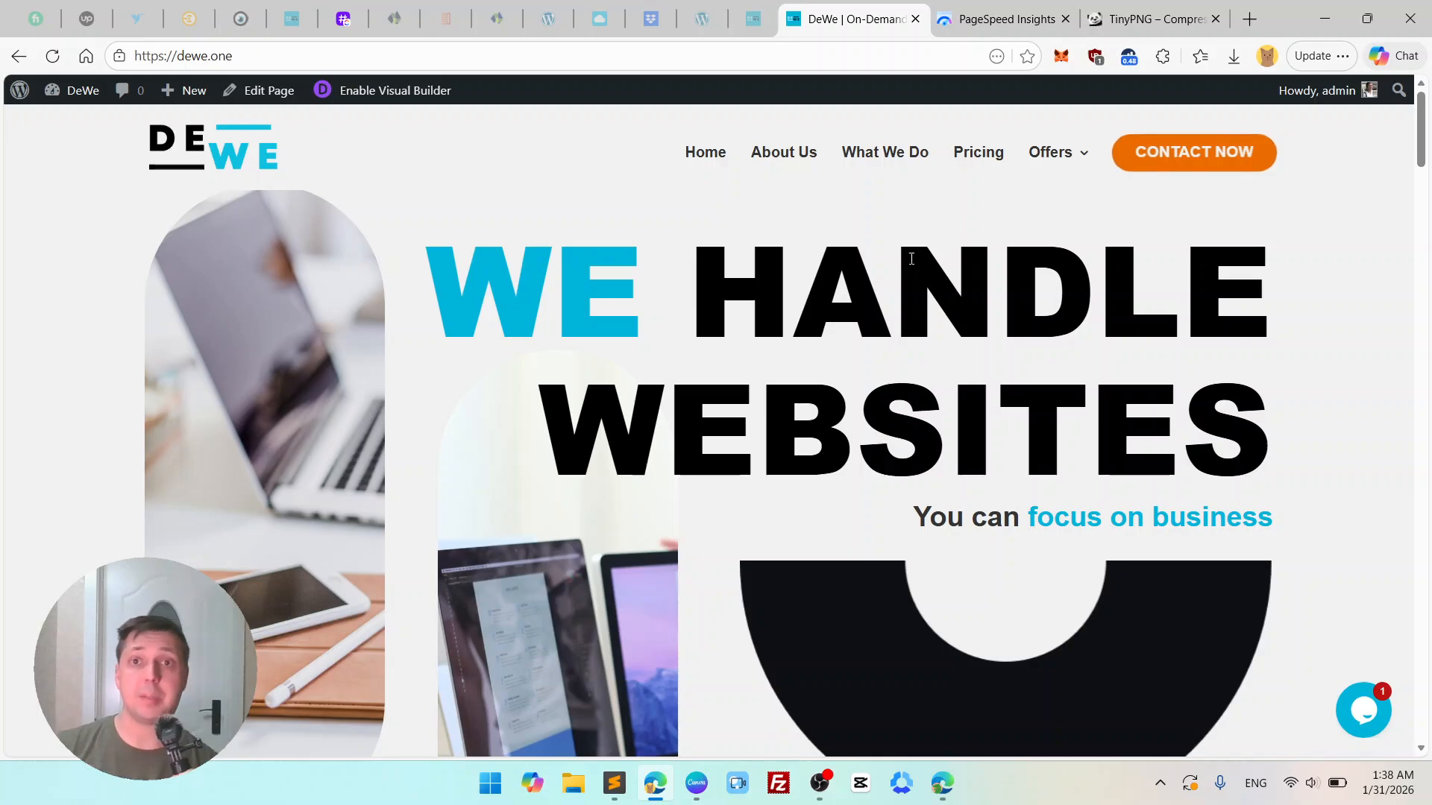
click(977, 16)
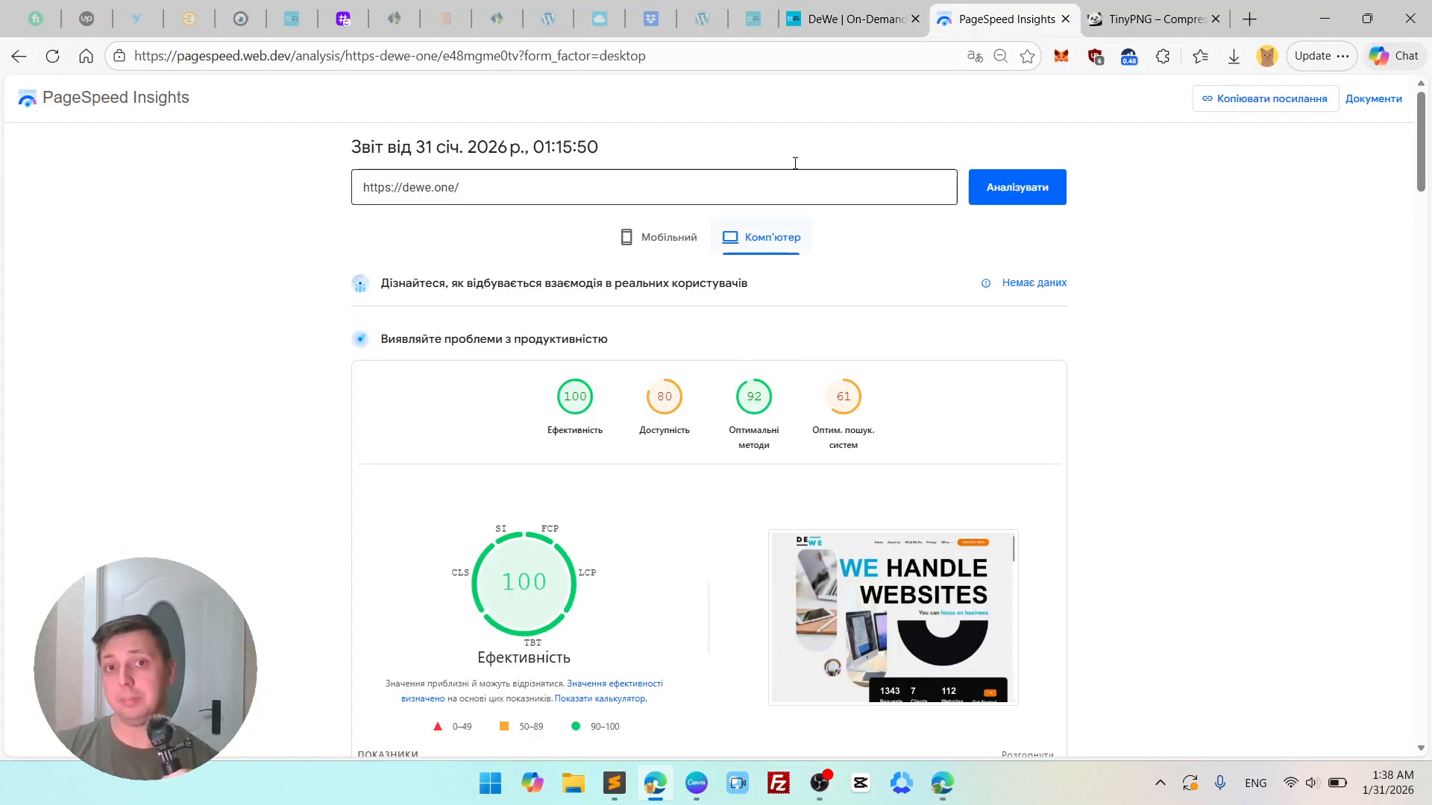
click(850, 19)
scroll(1079, 344, down, 1)
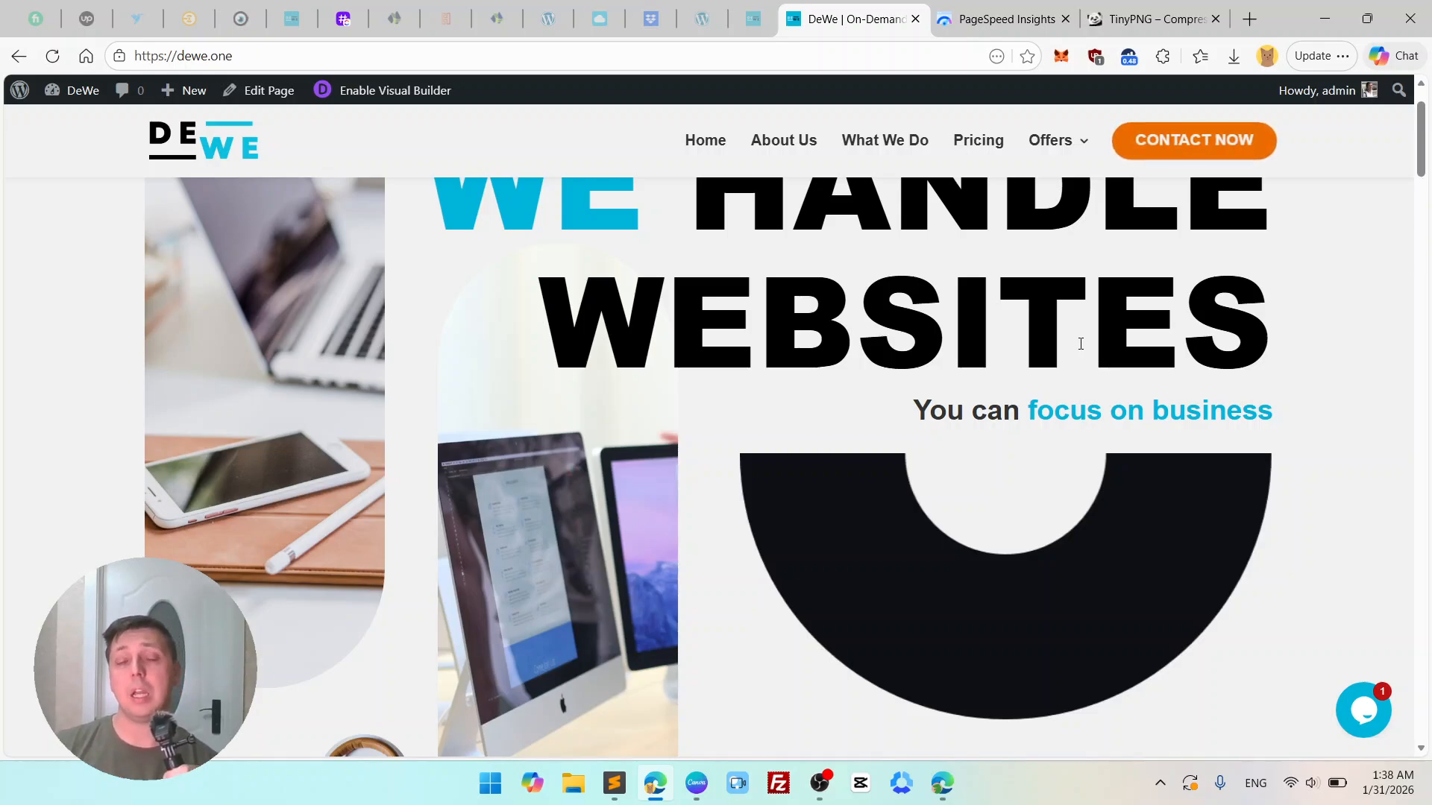
scroll(1081, 373, up, 2)
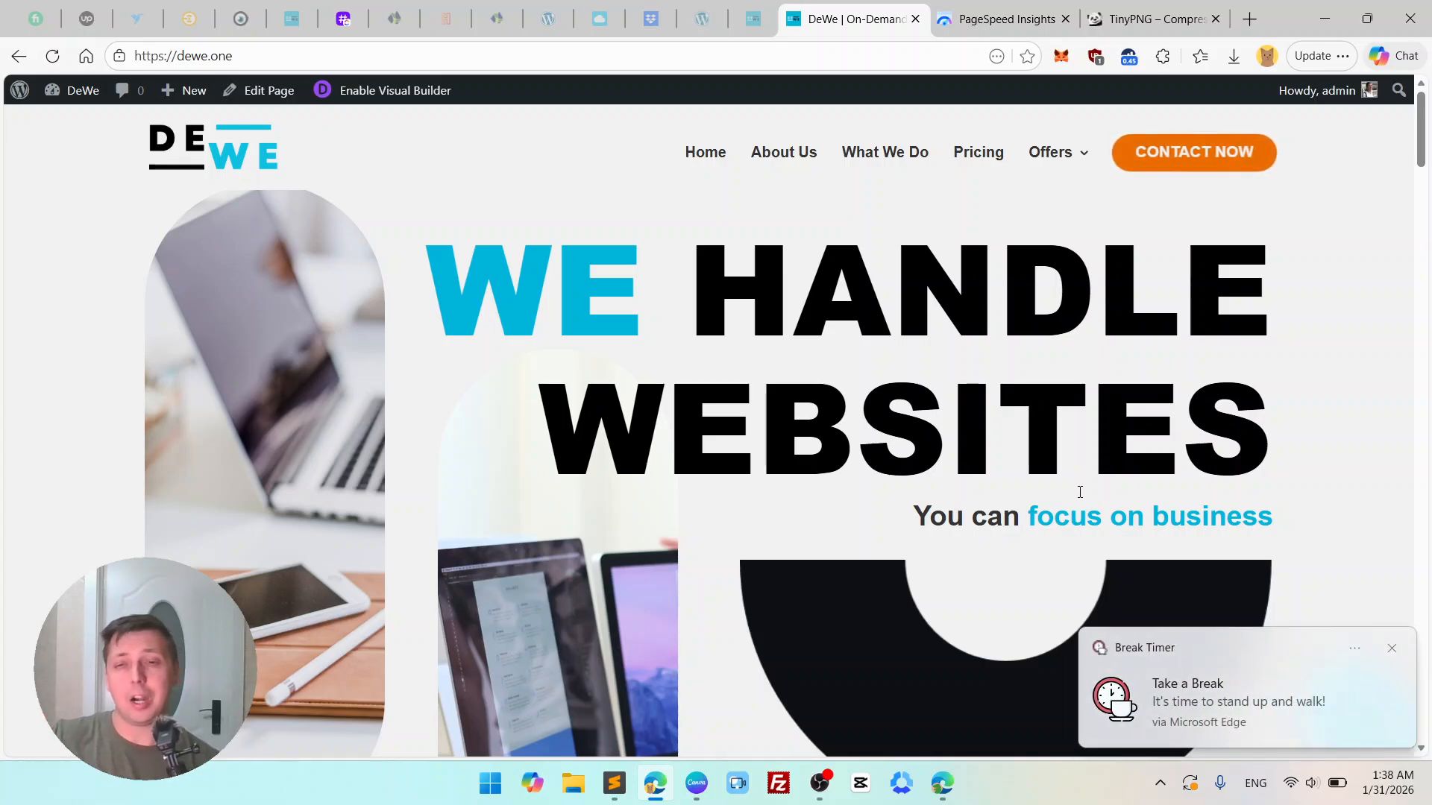
click(1391, 649)
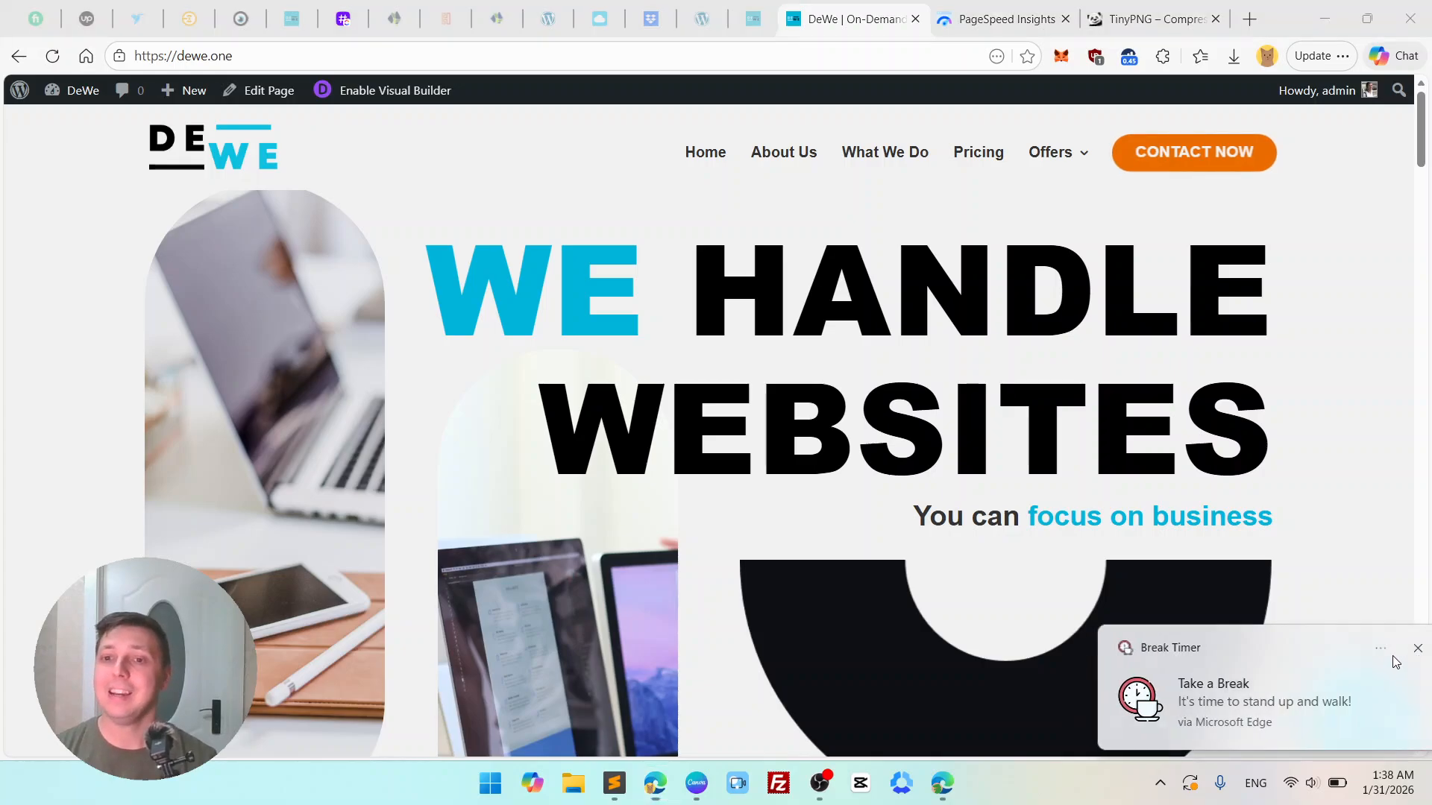